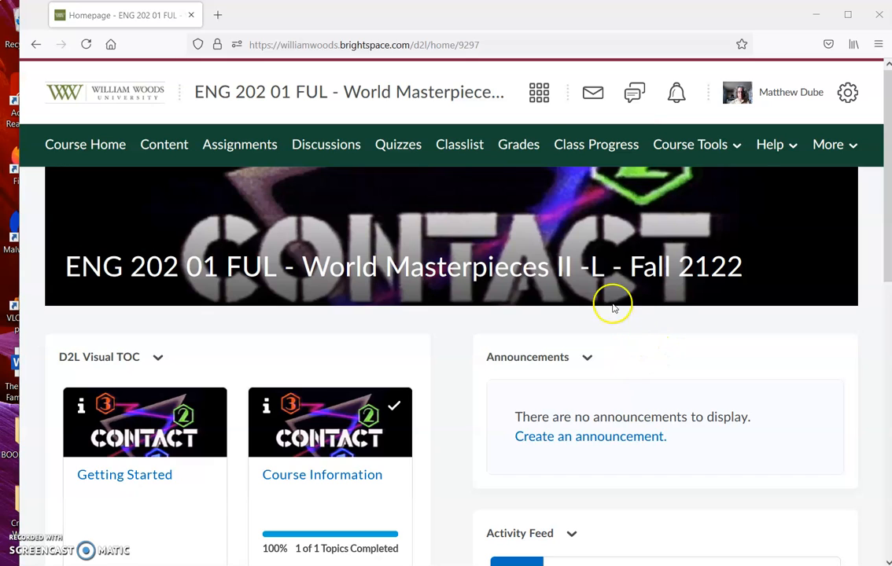
# - Start a new Numeric grade item in the course's grade book
pyautogui.click(529, 152)
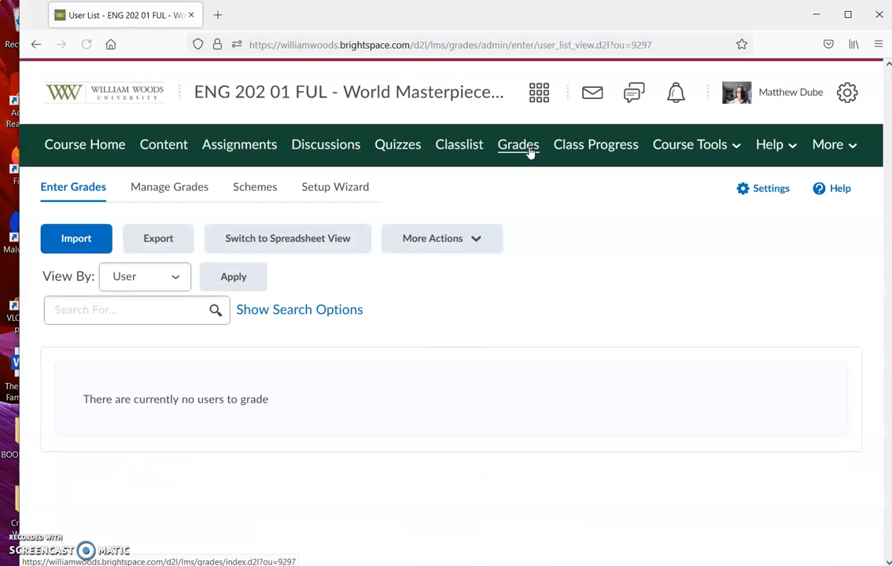
pyautogui.click(172, 195)
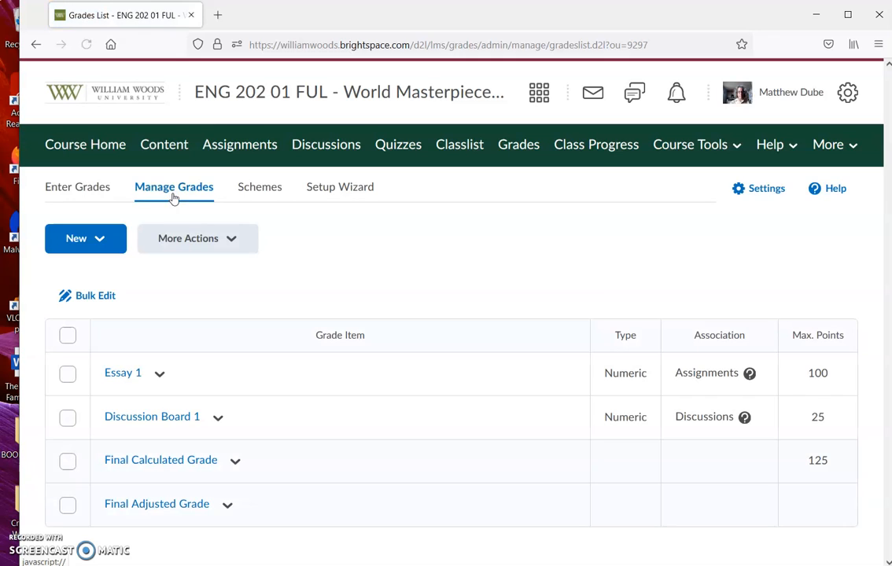
pyautogui.click(93, 239)
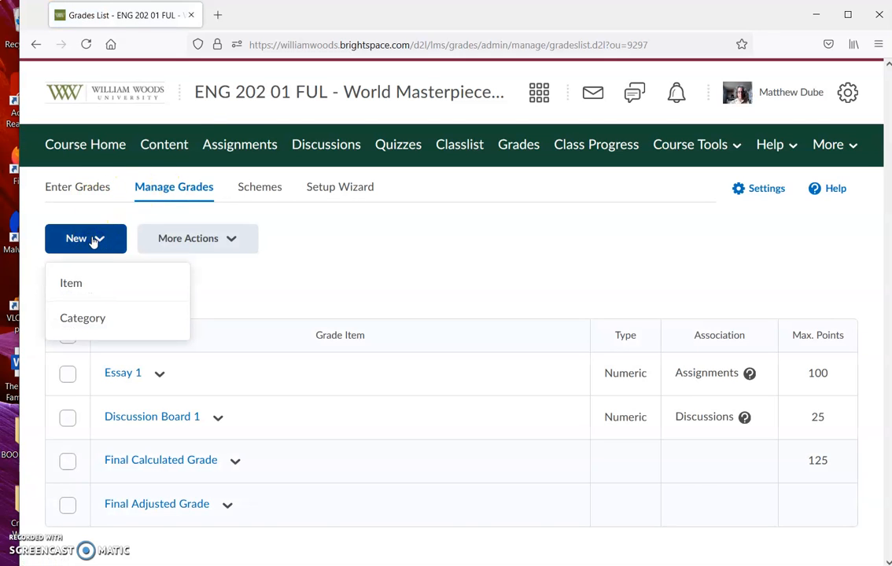
pyautogui.click(83, 281)
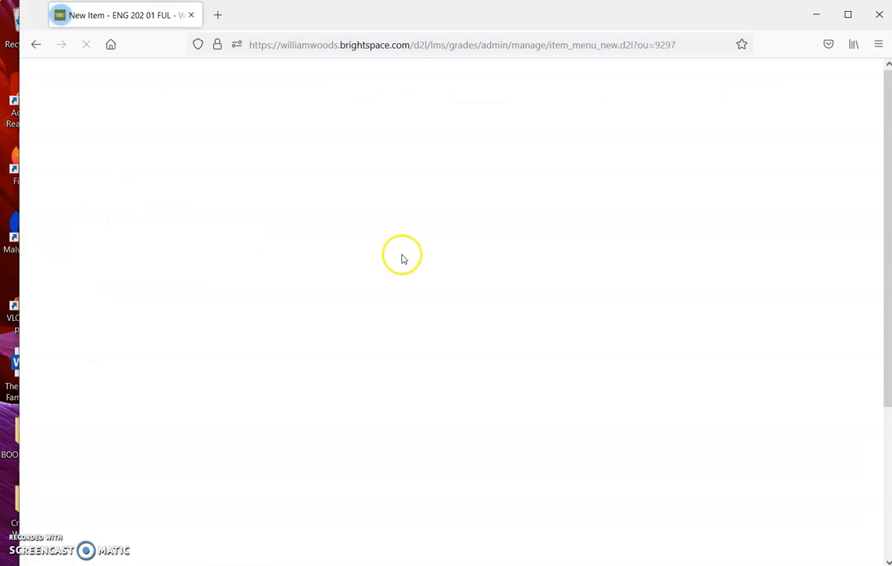
pyautogui.click(96, 305)
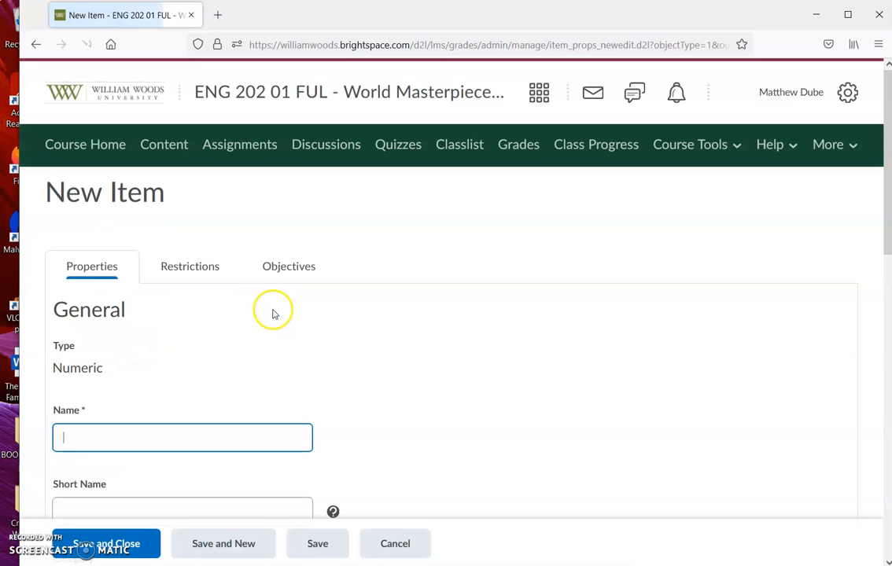
# - Give the grade item the name and short name Quiz 1, set its maximum points to 25, and save it
pyautogui.write('Quiz 1')
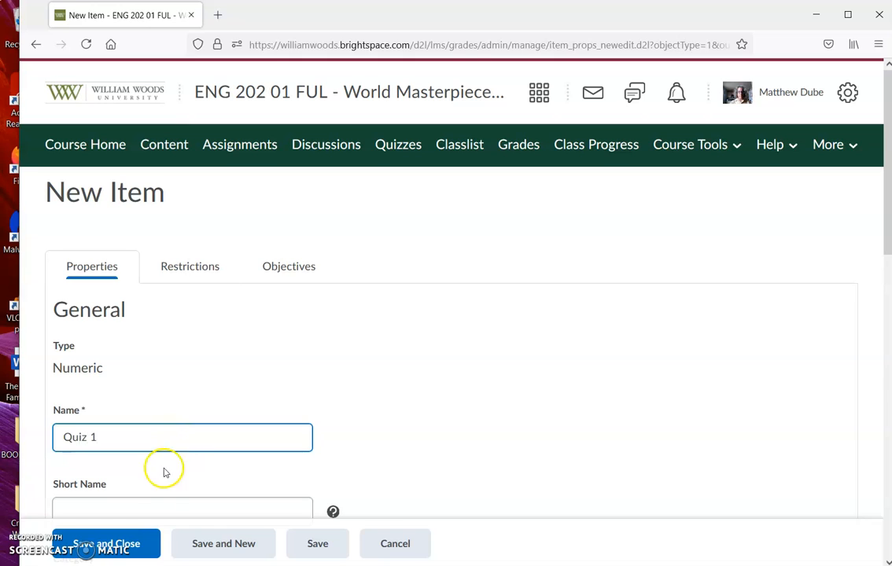
pyautogui.click(173, 509)
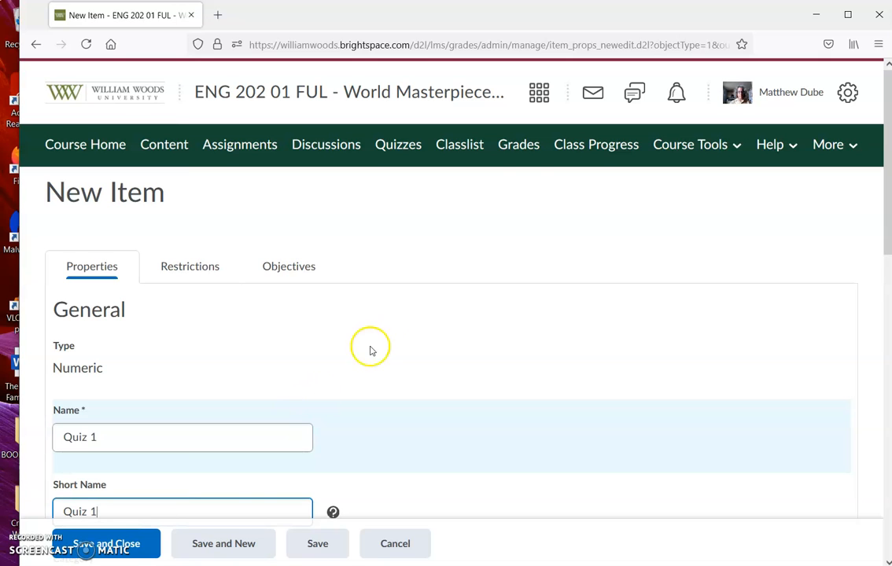
pyautogui.moveTo(888, 134); pyautogui.dragTo(887, 251)
pyautogui.click(116, 431)
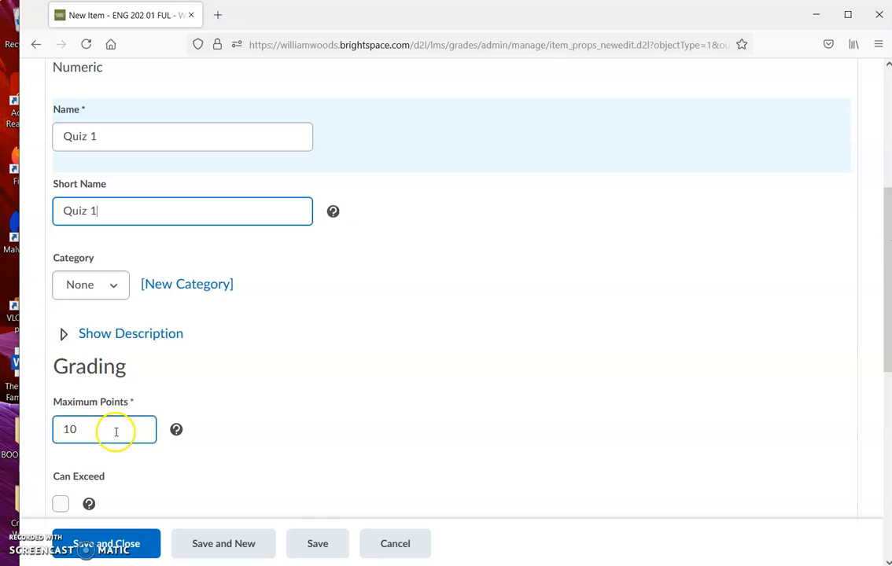
pyautogui.write('25')
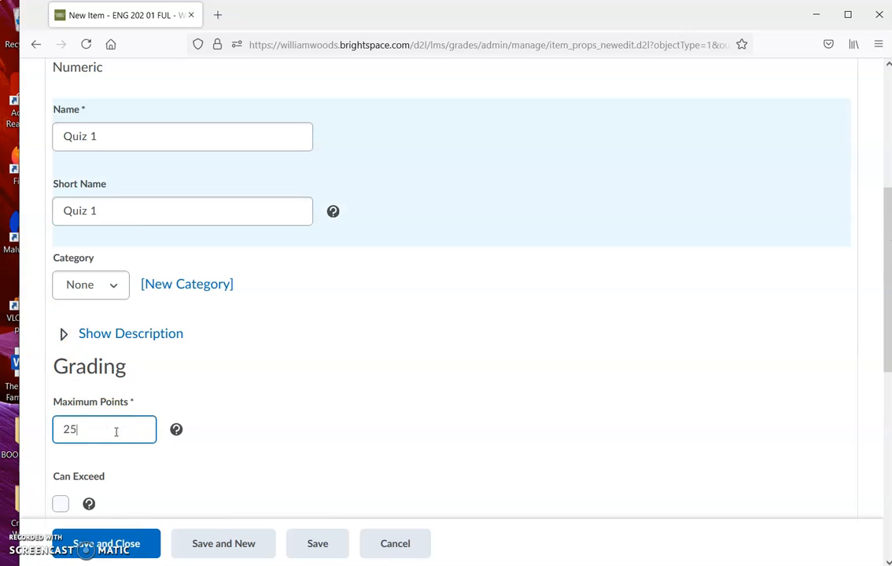
pyautogui.click(108, 544)
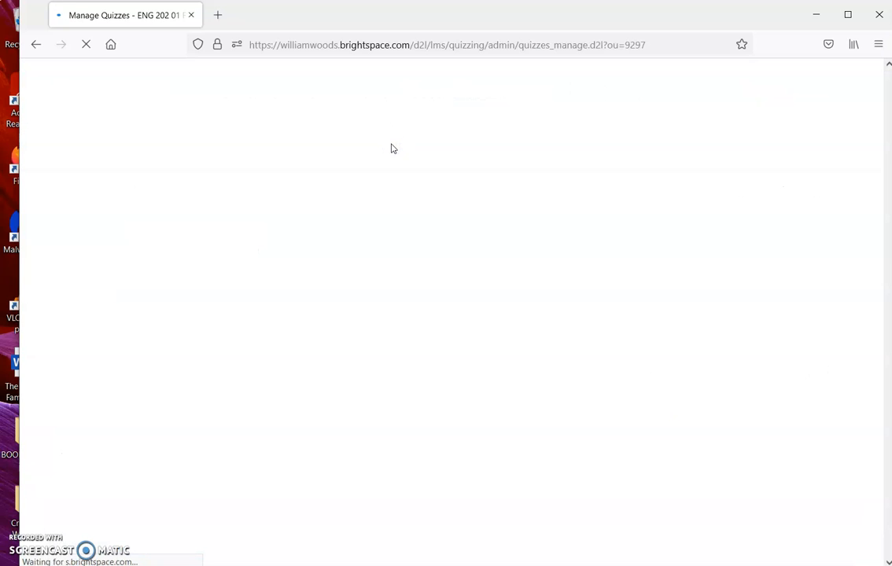
# - Create a new quiz named Quiz 1 in the course's quizzes and open its question editor
pyautogui.click(101, 244)
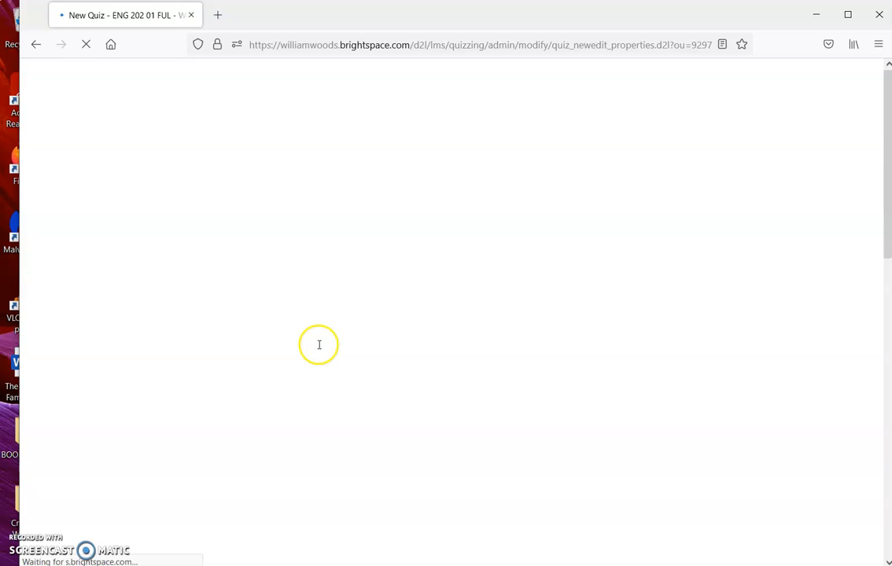
pyautogui.click(246, 374)
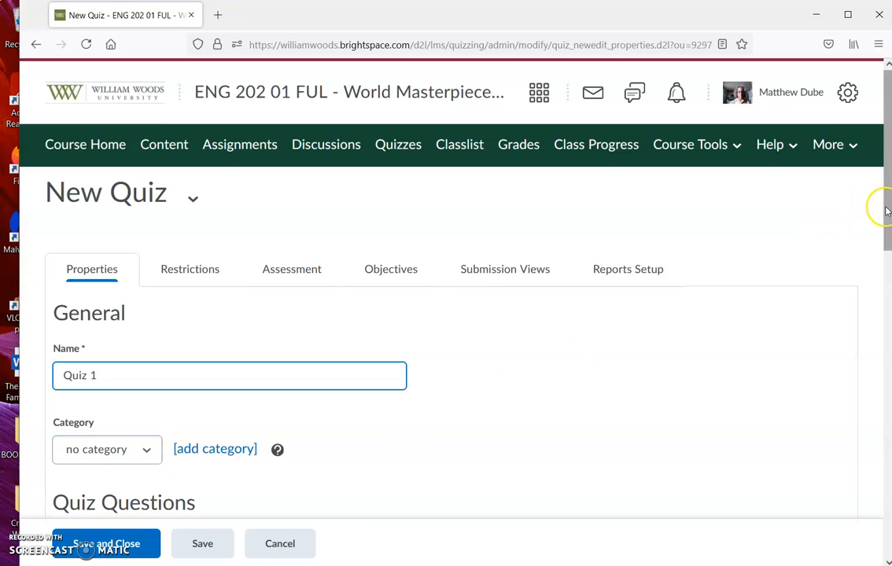
pyautogui.moveTo(886, 206); pyautogui.dragTo(886, 301)
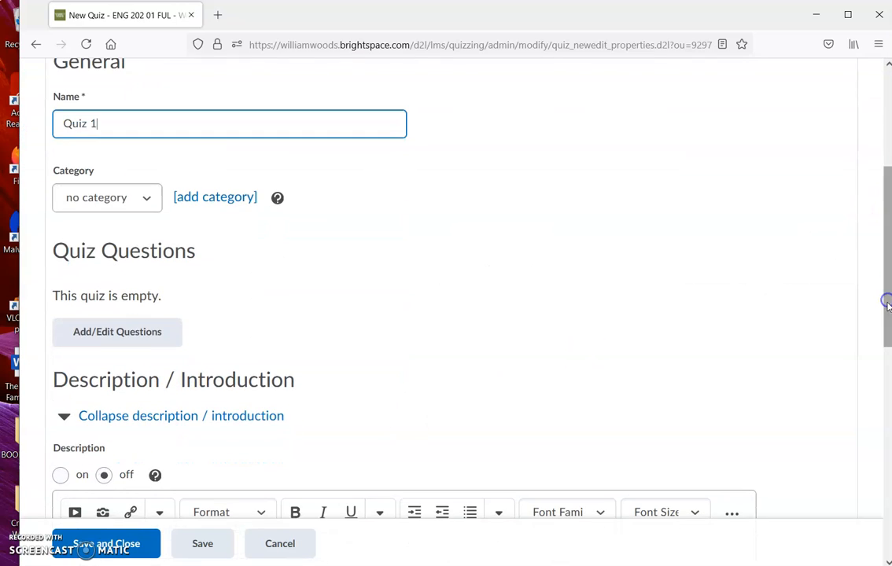
pyautogui.click(142, 340)
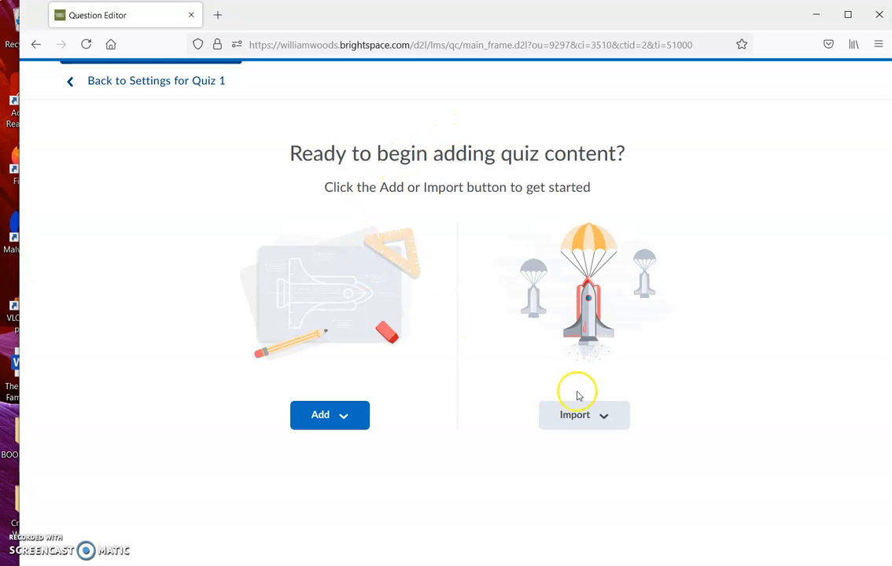
pyautogui.click(588, 420)
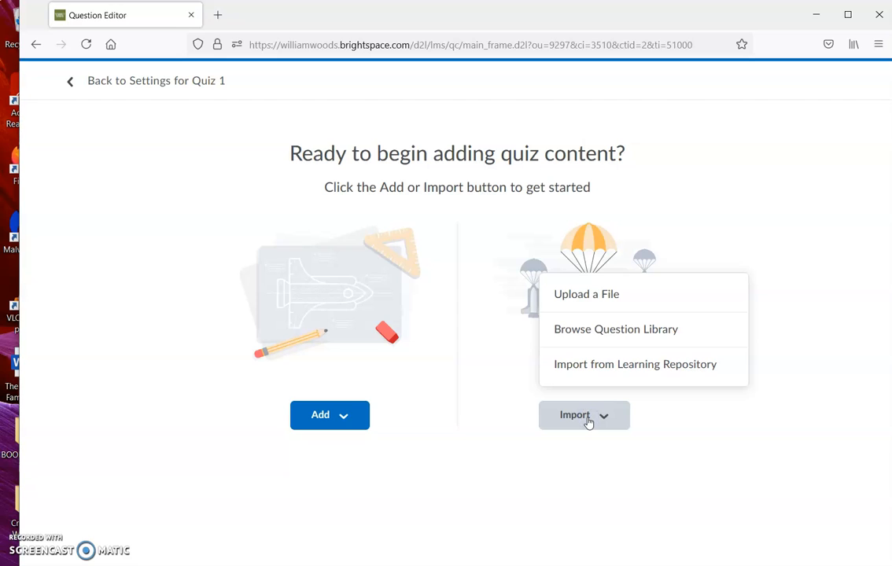
pyautogui.click(602, 298)
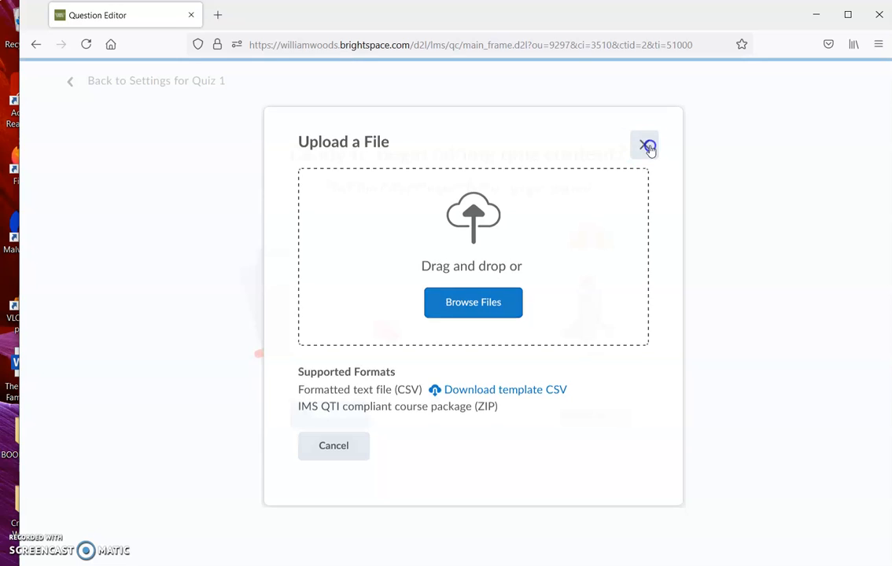
pyautogui.click(645, 149)
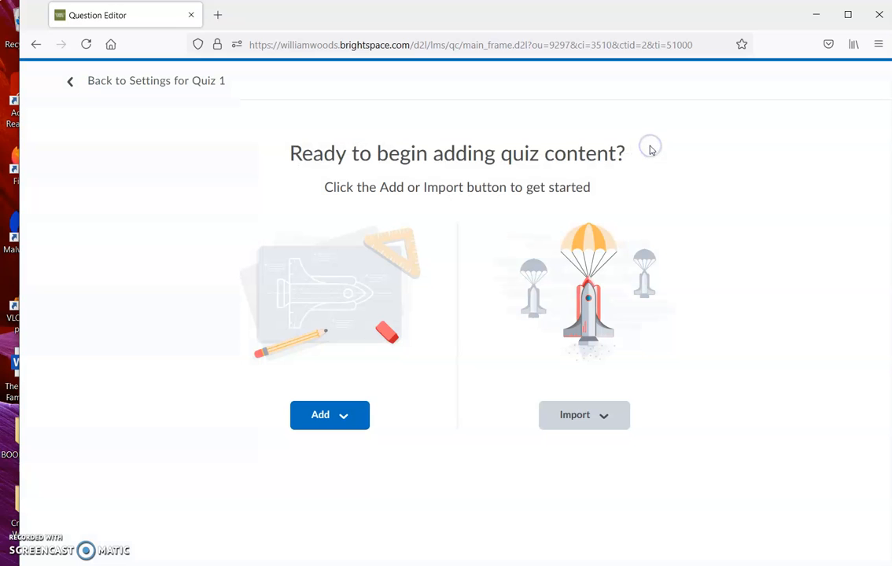
# - Review the available question types and add a new Multiple Choice question to Quiz 1
pyautogui.click(342, 417)
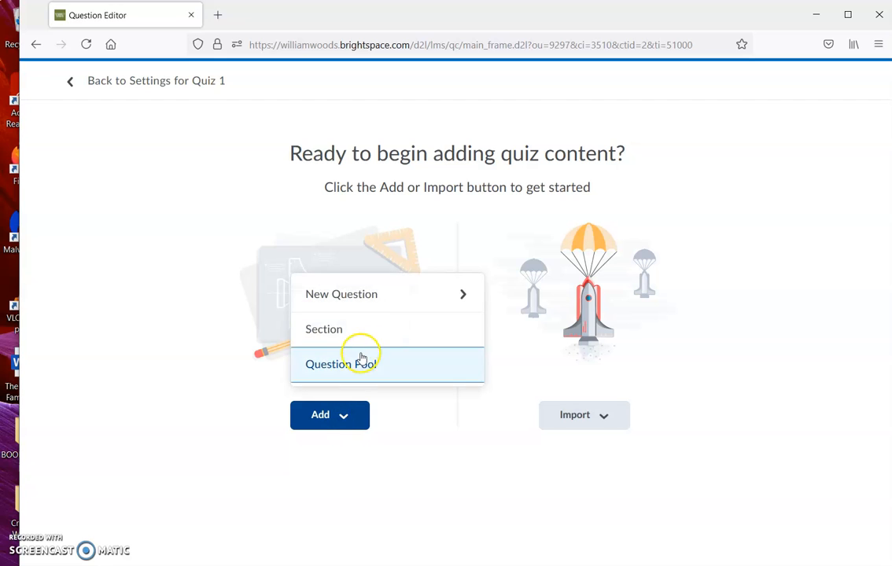
pyautogui.click(376, 310)
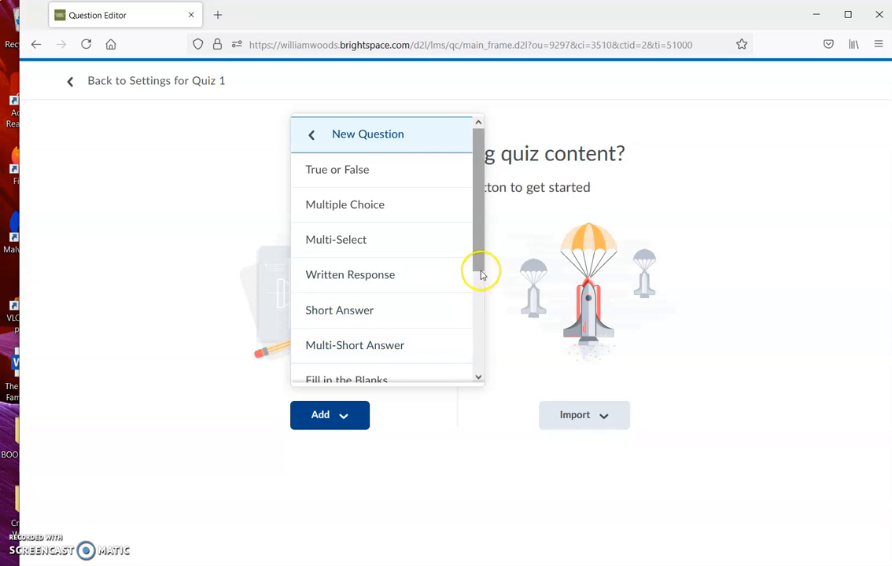
pyautogui.moveTo(480, 260); pyautogui.dragTo(484, 328)
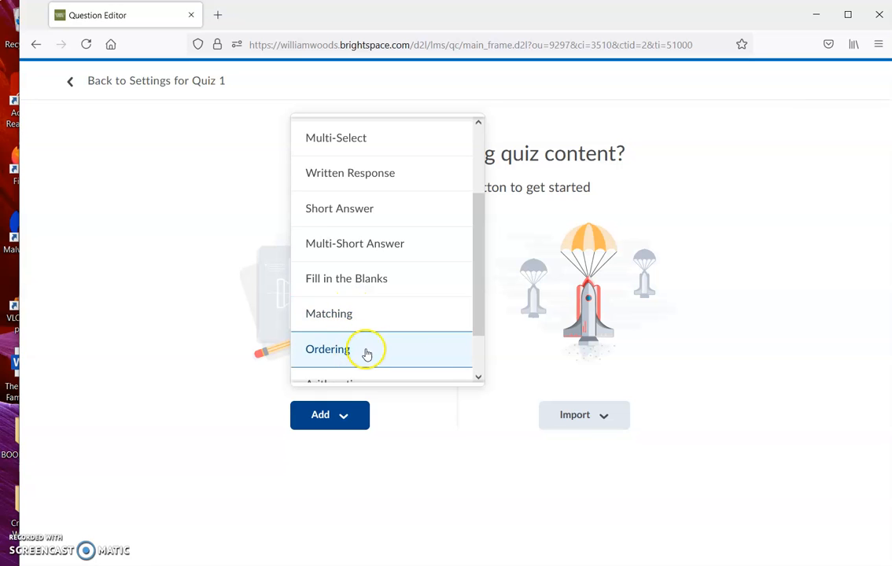
pyautogui.moveTo(482, 310); pyautogui.dragTo(483, 233)
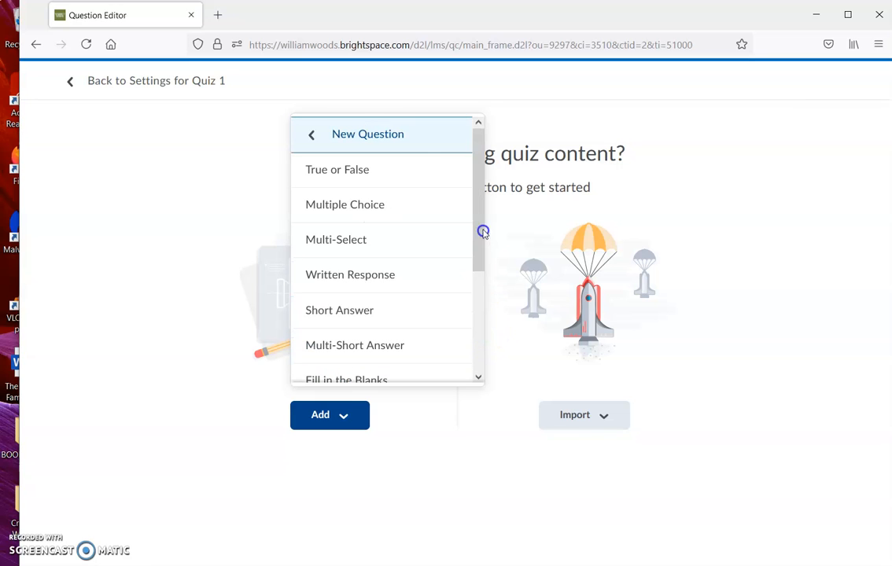
pyautogui.click(365, 217)
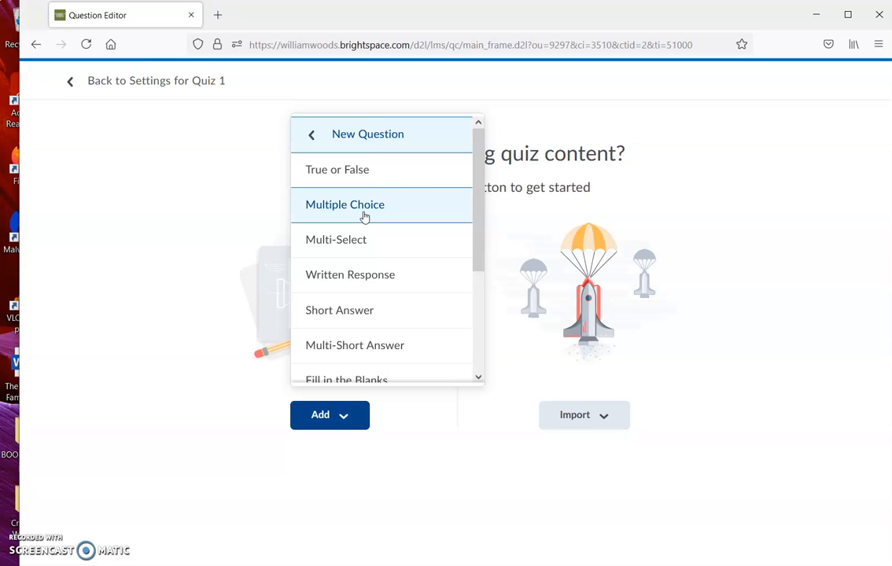
pyautogui.click(362, 233)
pyautogui.click(359, 213)
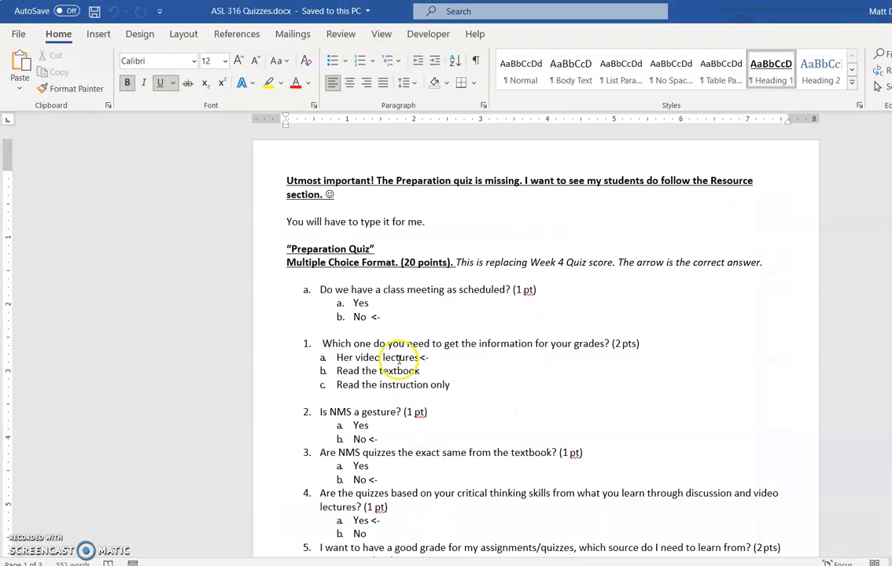
# - Copy the question "Which one do you need to get the information for your grades? (2 pts)" from ASL 316 Quizzes.docx in Word
pyautogui.tripleClick(408, 347)
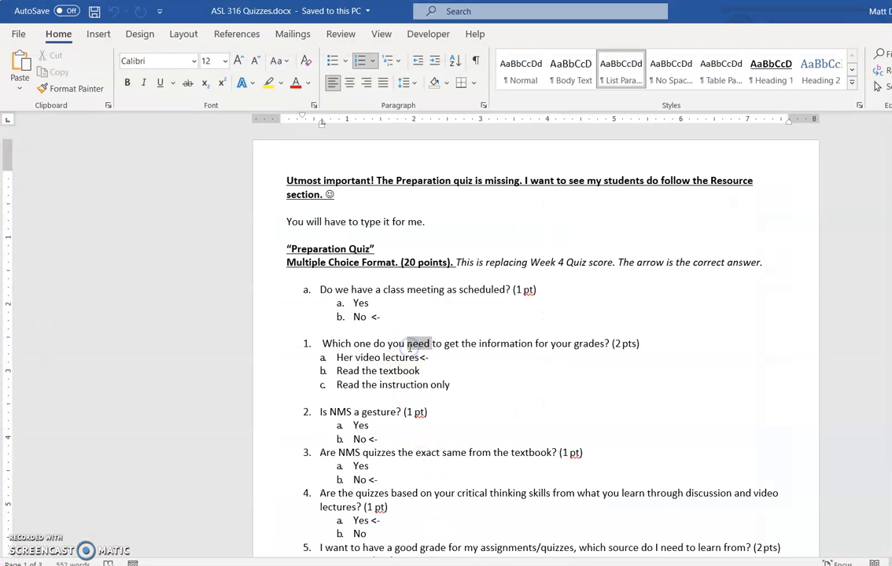
pyautogui.rightClick(409, 346)
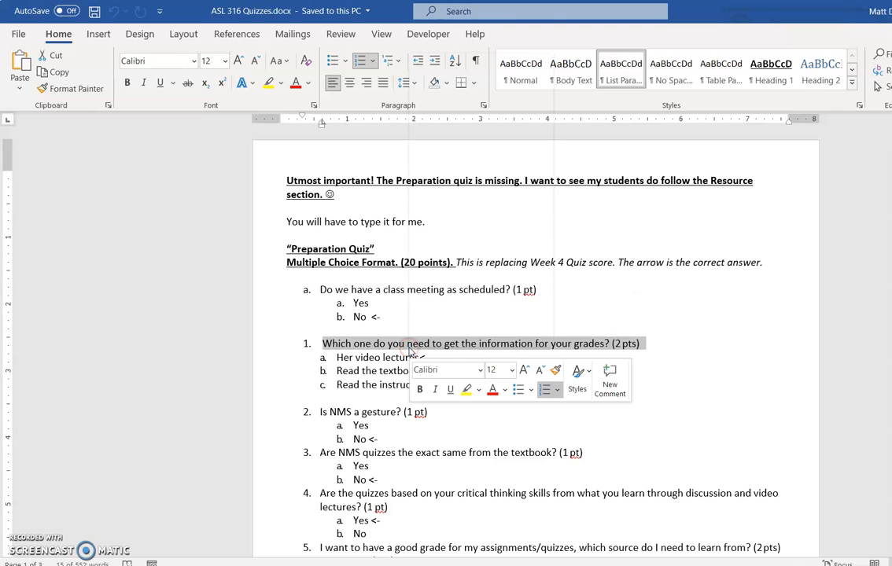
pyautogui.click(446, 84)
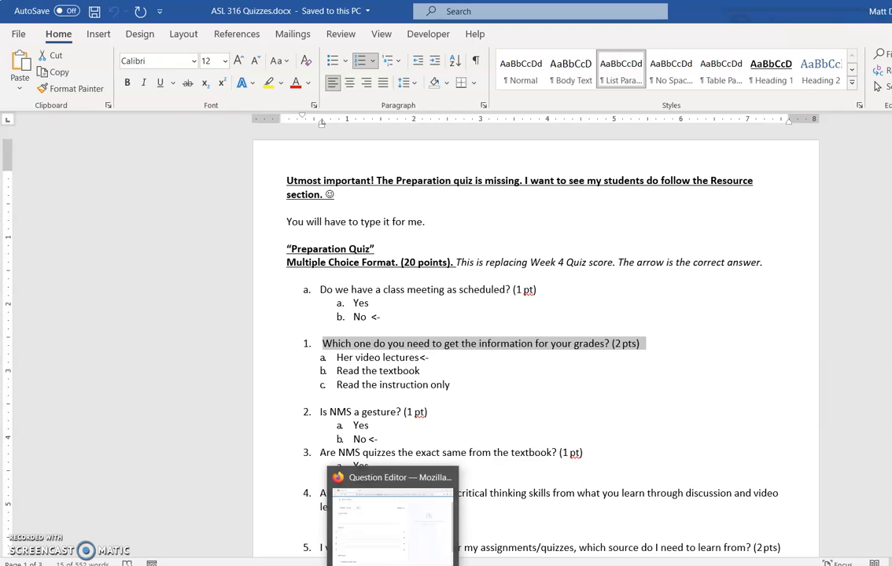
# - Switch back to the Question Editor in Firefox, paste the copied question as the question text, and remove its list numbering
pyautogui.click(392, 519)
pyautogui.click(195, 219)
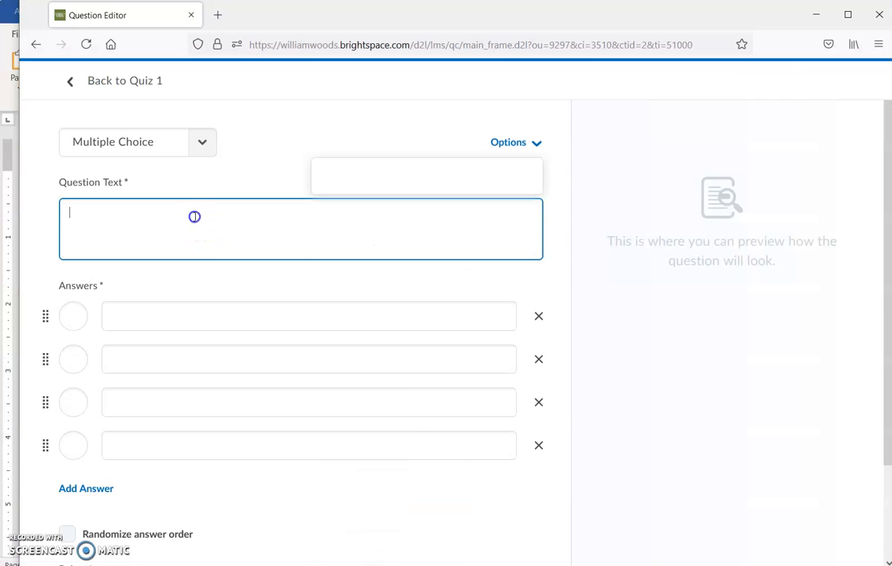
pyautogui.rightClick(195, 218)
pyautogui.click(228, 319)
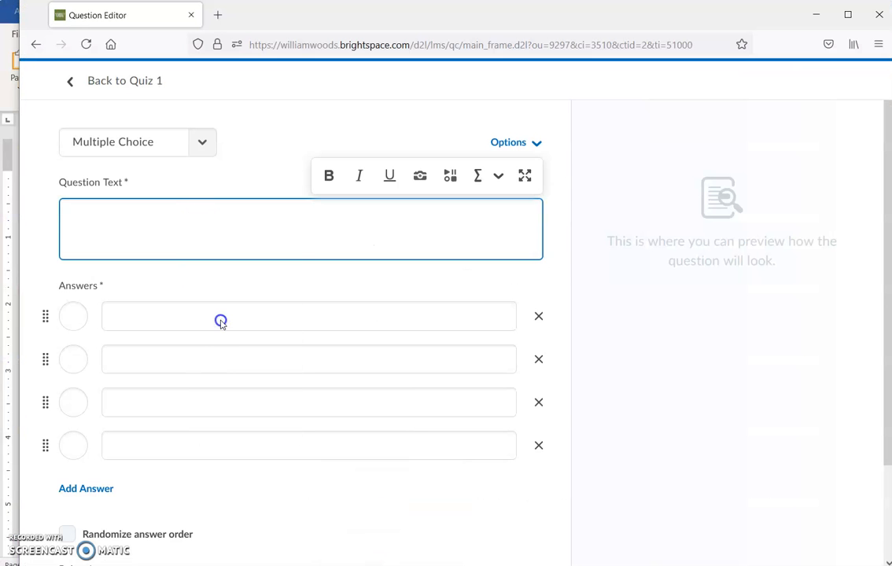
pyautogui.click(105, 213)
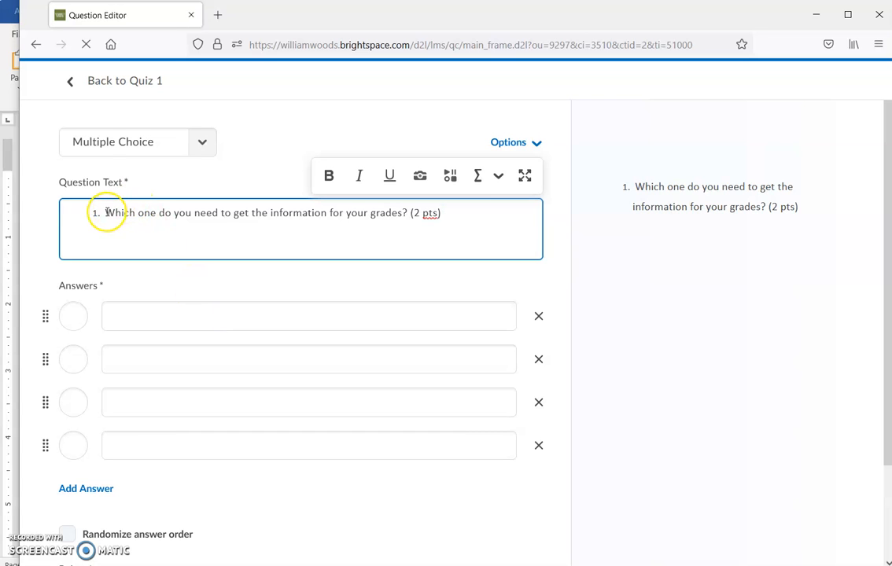
pyautogui.press('BackSpace')
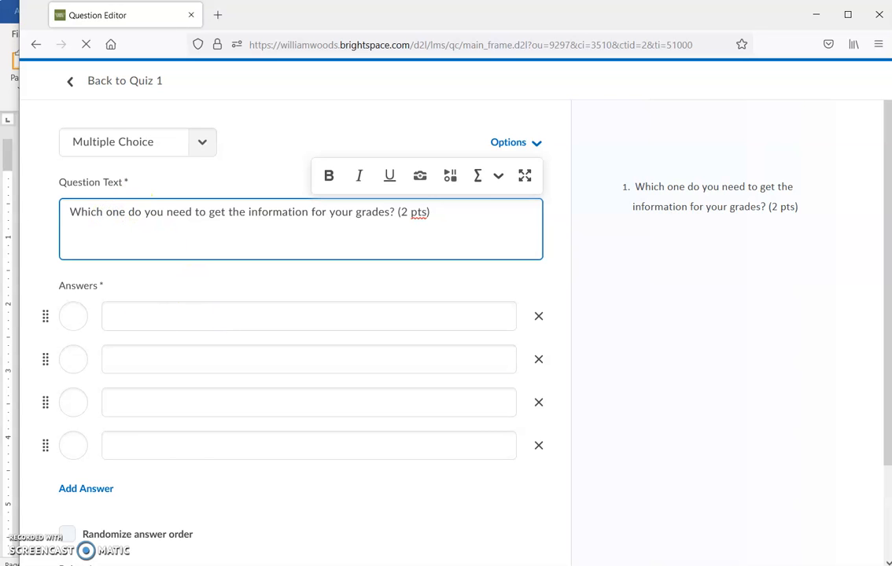
# - Following the options in the Word document, enter the answers "Her video lectures", "Read the textbook" and "Read the instructions only"
pyautogui.hotkey('alt', 'Tab')
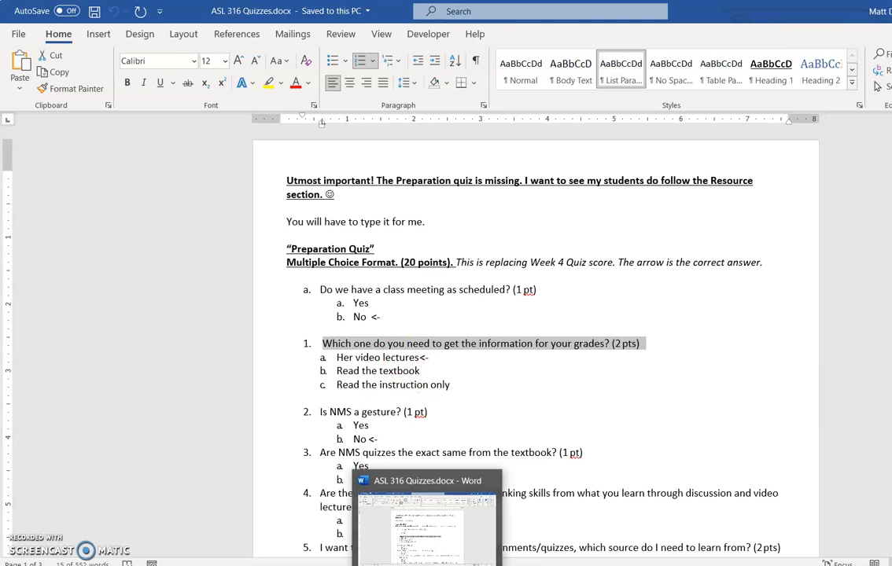
pyautogui.click(409, 565)
pyautogui.click(285, 307)
pyautogui.write('Her video lectures')
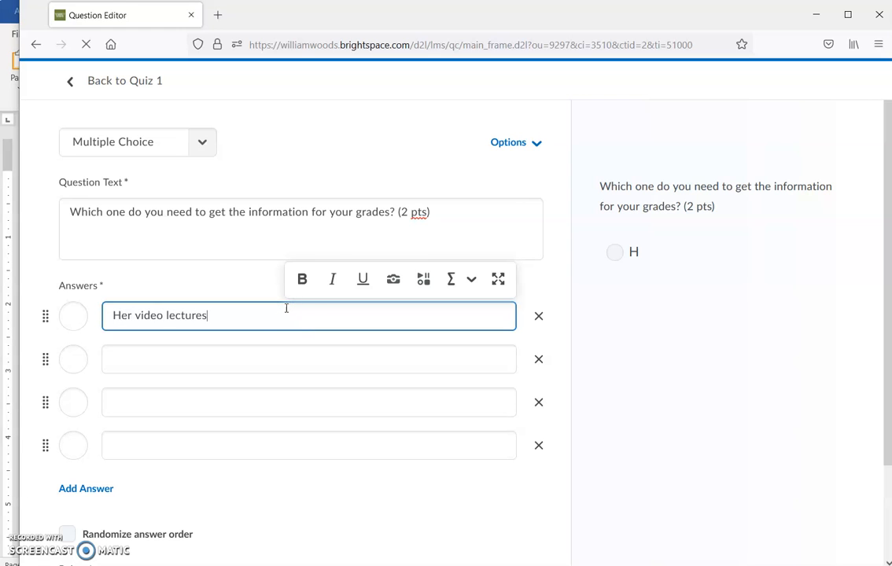
pyautogui.click(276, 346)
pyautogui.write('Read the textboo')
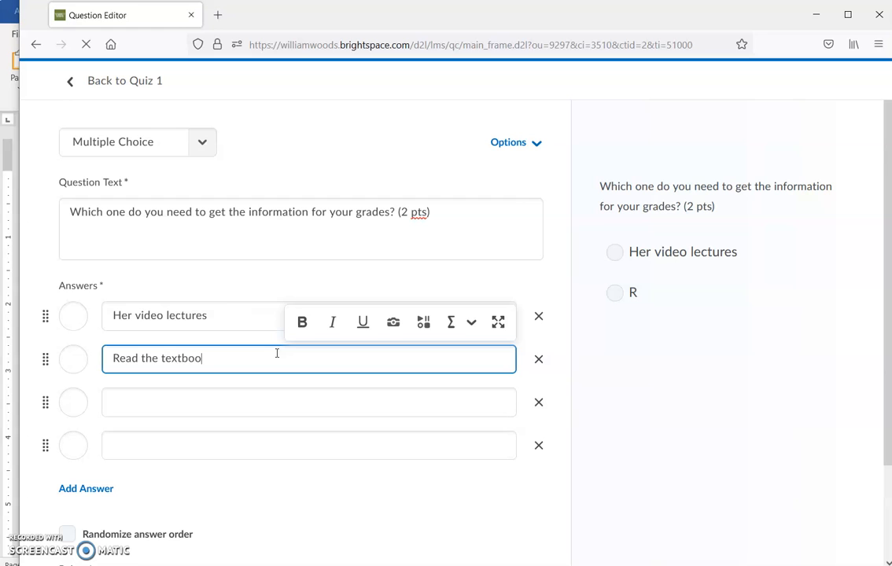
pyautogui.click(267, 406)
pyautogui.write('Read the instructions only')
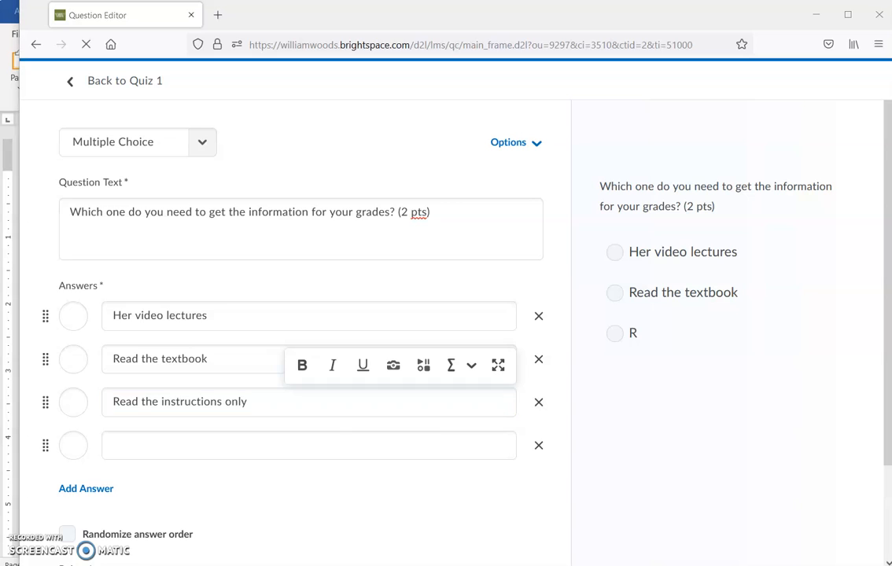
pyautogui.hotkey('alt', 'Tab')
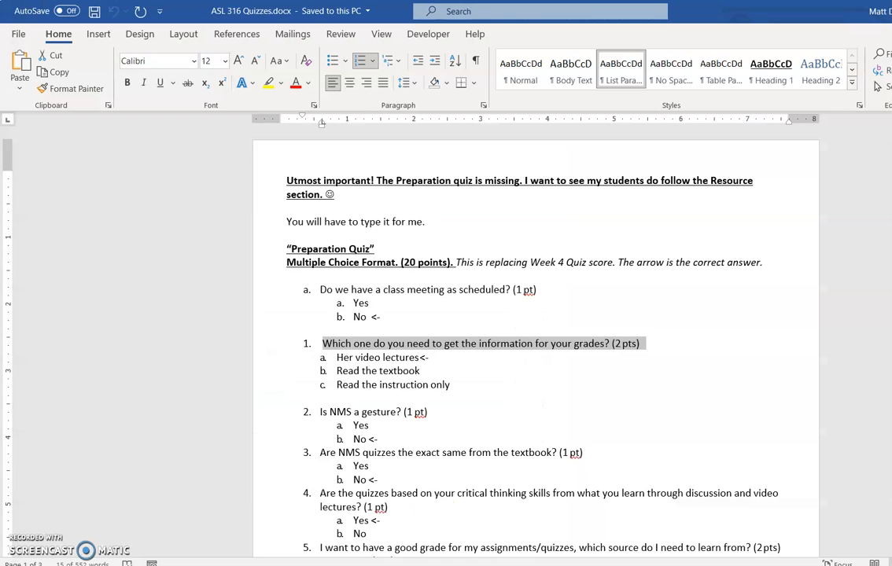
# - Check the arrowed answer in the Word document, switch back to the Question Editor in Firefox, and mark "Her video lectures" as correct
pyautogui.click(421, 358)
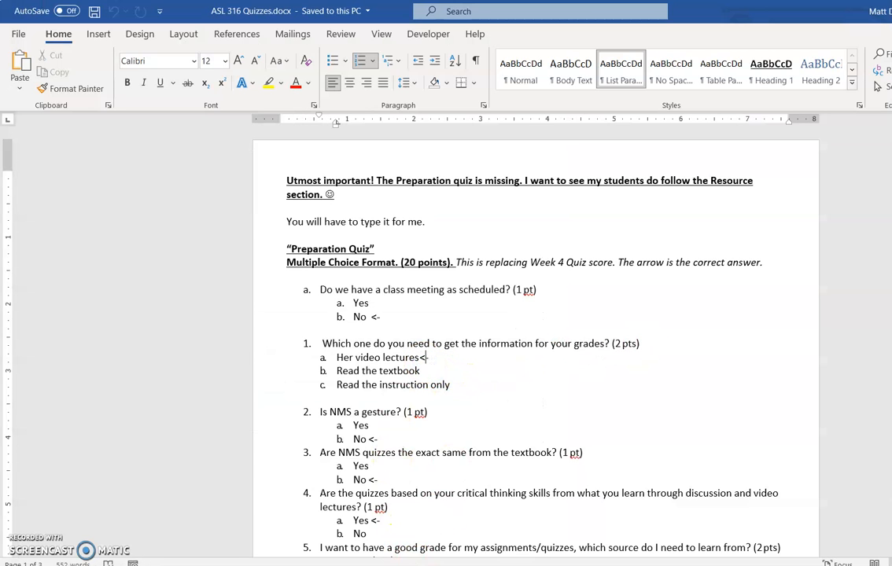
pyautogui.hotkey('alt', 'Tab')
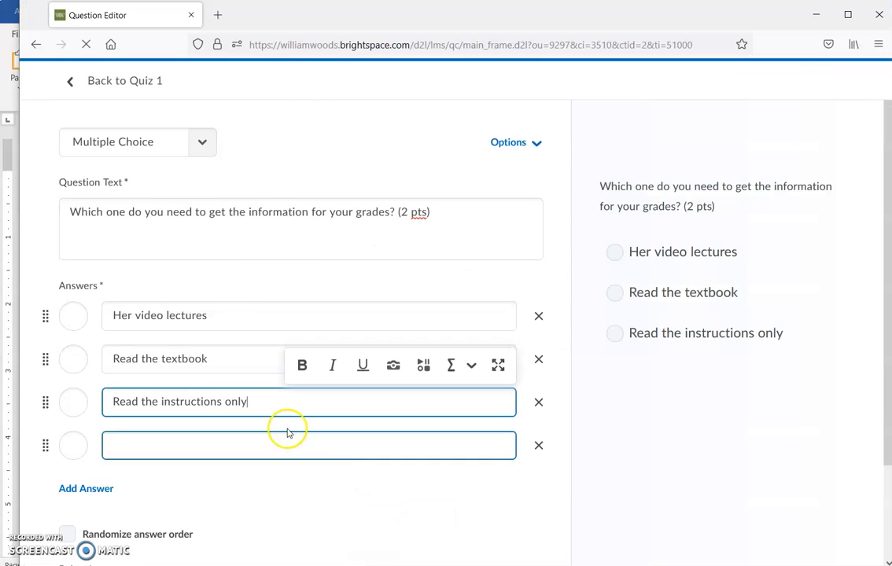
pyautogui.click(74, 317)
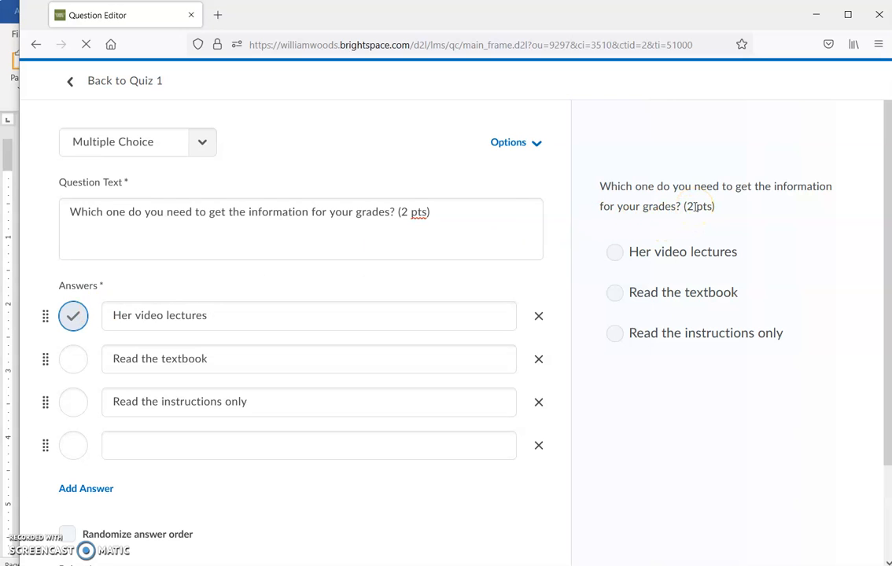
# - Remove "(2 pts)" from the question text, set the question to 5 points with randomized answer order, and save it
pyautogui.moveTo(884, 172); pyautogui.dragTo(880, 264)
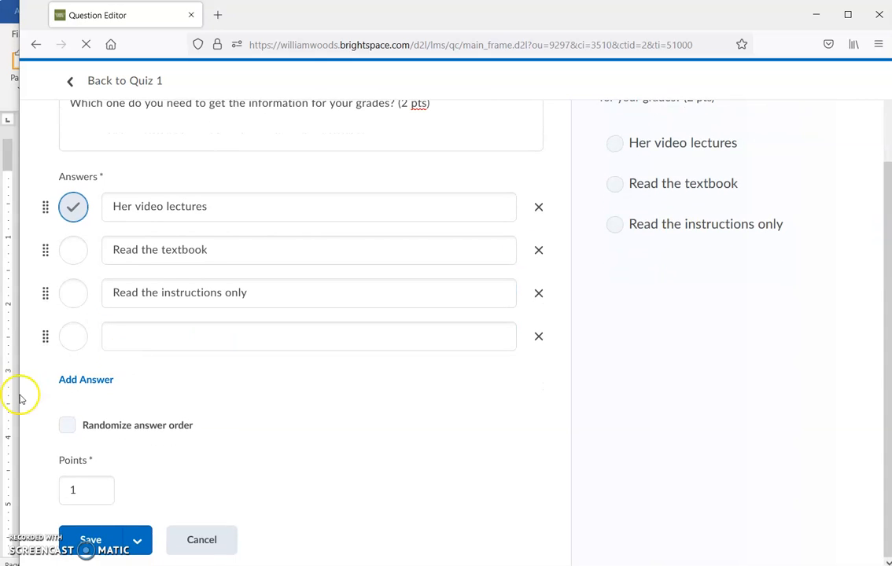
pyautogui.doubleClick(90, 490)
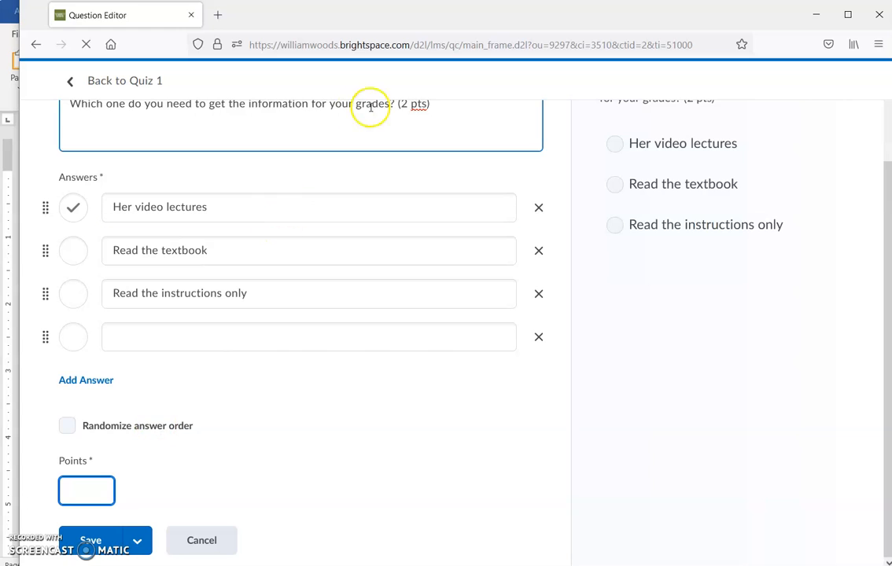
pyautogui.click(435, 107)
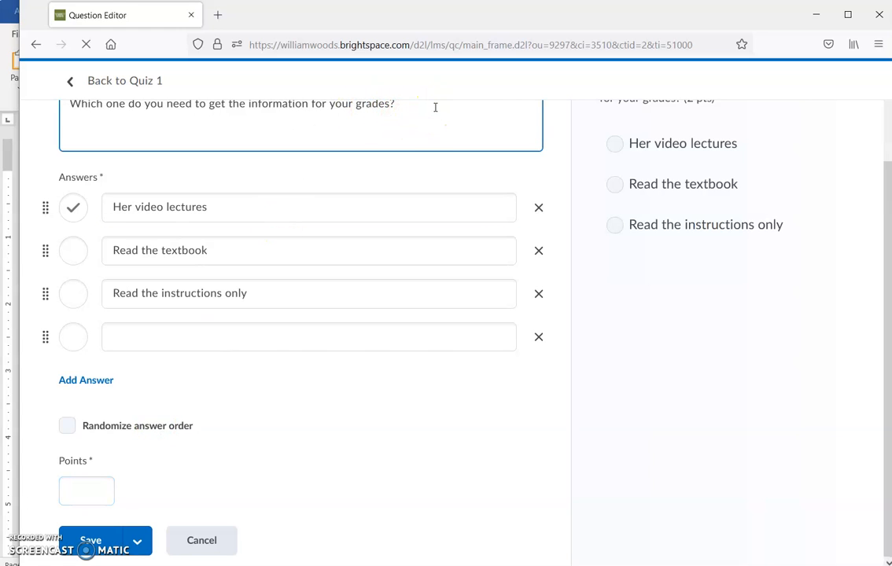
pyautogui.click(81, 492)
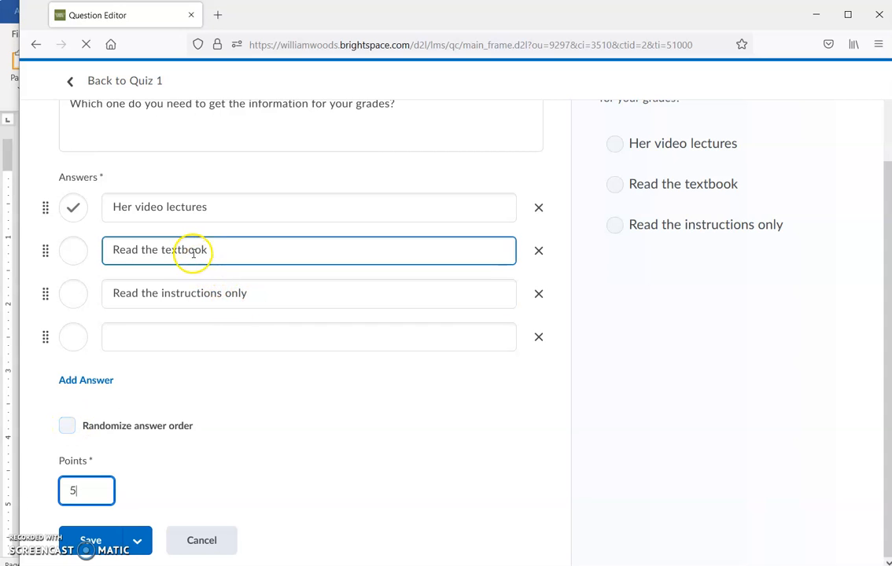
pyautogui.click(68, 431)
pyautogui.click(94, 540)
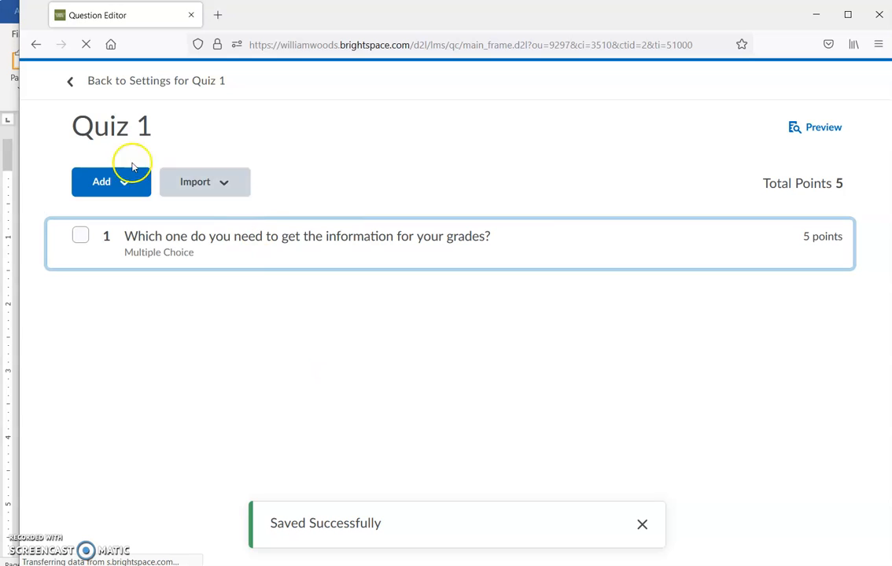
# - Add a new True or False question to Quiz 1
pyautogui.click(113, 183)
pyautogui.click(120, 231)
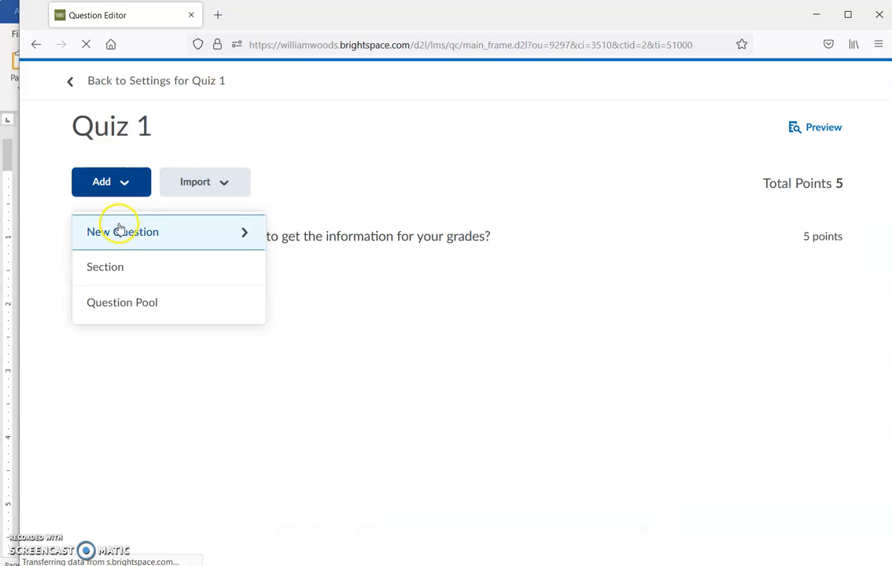
pyautogui.click(113, 273)
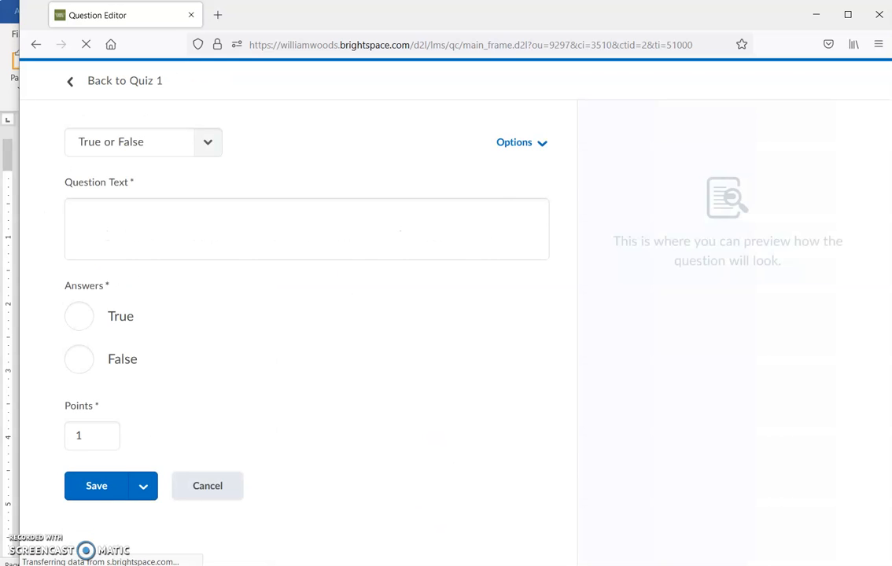
# - Switch to Word and copy the question "Do we have a class meeting as scheduled? (1 pt)" from ASL 316 Quizzes.docx
pyautogui.hotkey('alt', 'Tab')
pyautogui.click(427, 292)
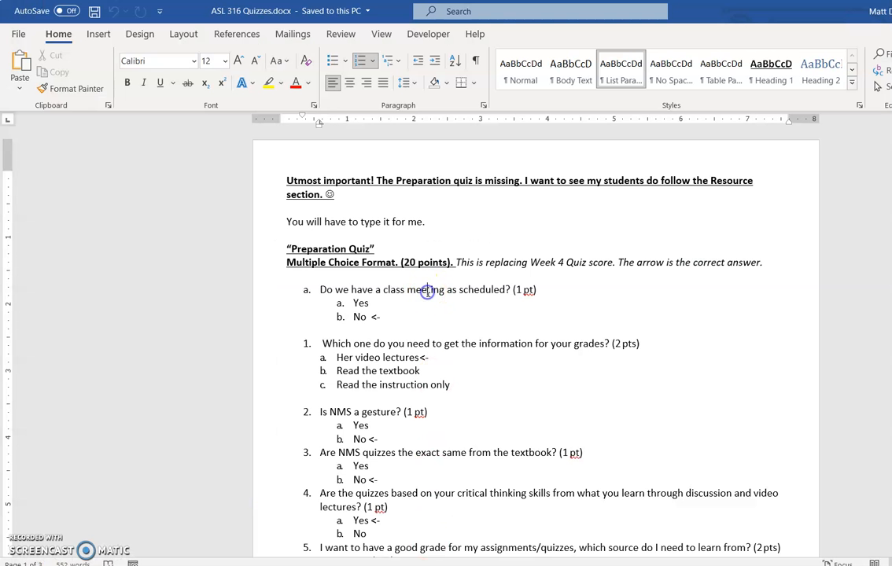
pyautogui.tripleClick(427, 292)
pyautogui.rightClick(426, 291)
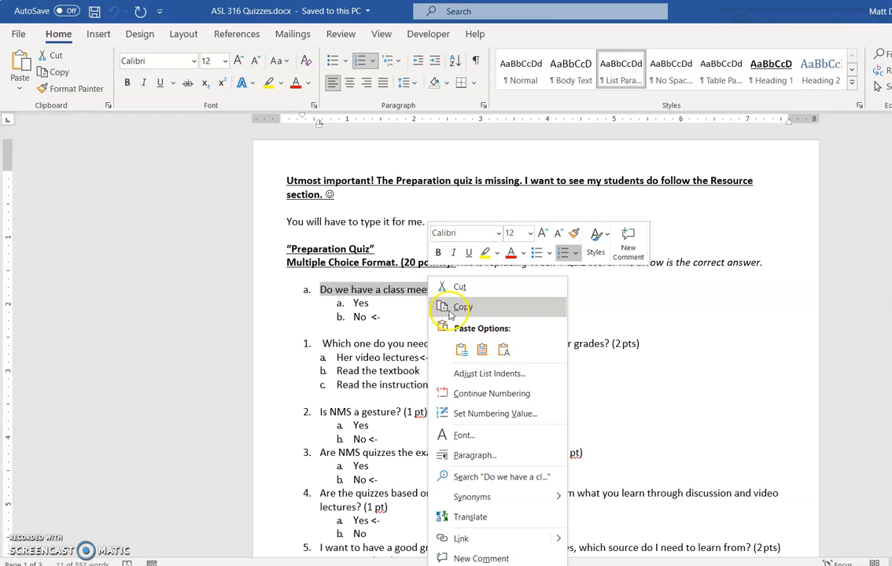
pyautogui.click(450, 312)
# - Return to the Question Editor in Firefox, paste the copied question as the question text, and remove its list numbering and "(1 pt)"
pyautogui.hotkey('alt', 'Tab')
pyautogui.click(233, 221)
pyautogui.rightClick(234, 222)
pyautogui.click(265, 325)
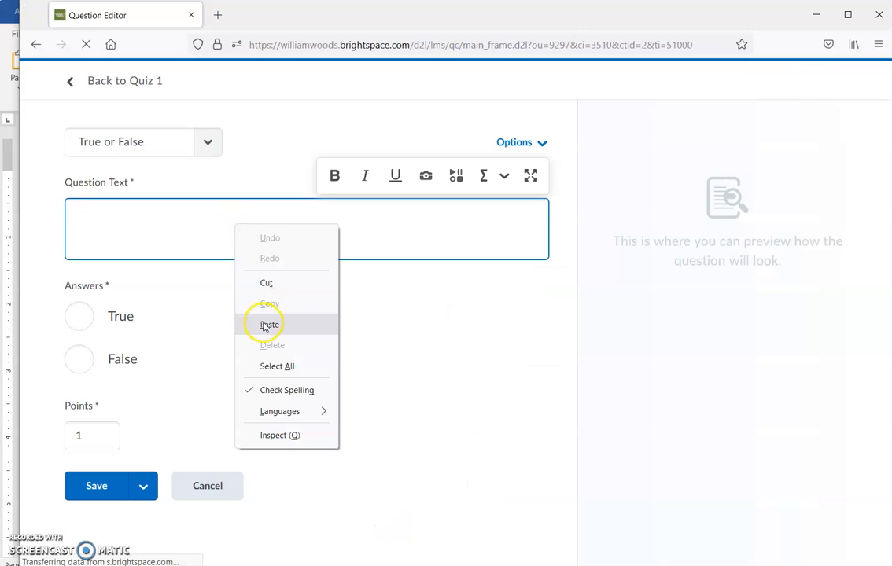
pyautogui.click(111, 210)
pyautogui.press('BackSpace')
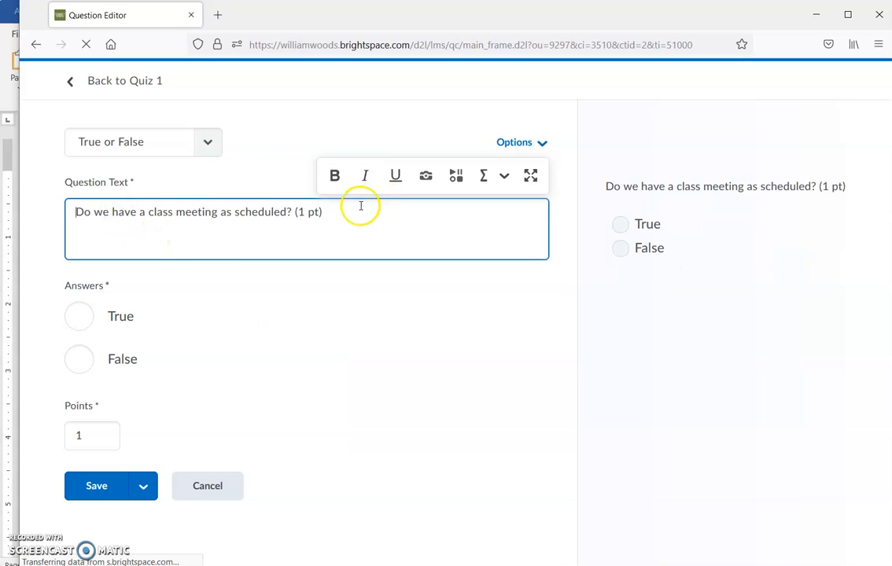
pyautogui.press('BackSpace')
# - Mark True as the correct answer, set the question to 5 points, and save it
pyautogui.click(75, 315)
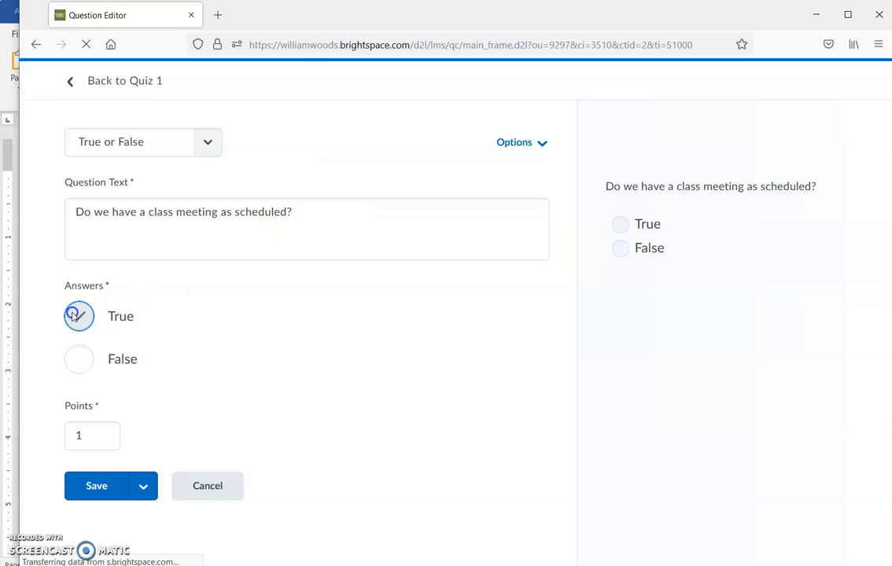
pyautogui.doubleClick(78, 435)
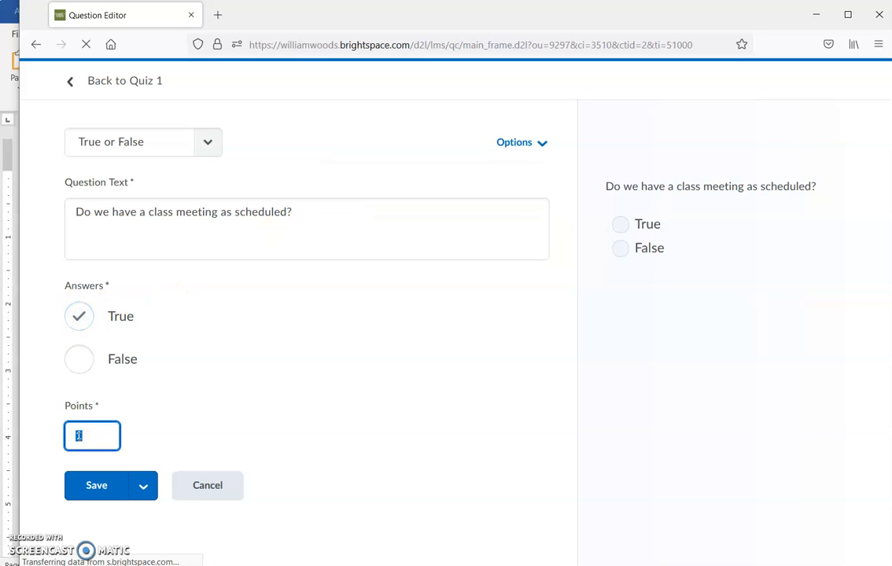
pyautogui.write('5')
pyautogui.click(93, 488)
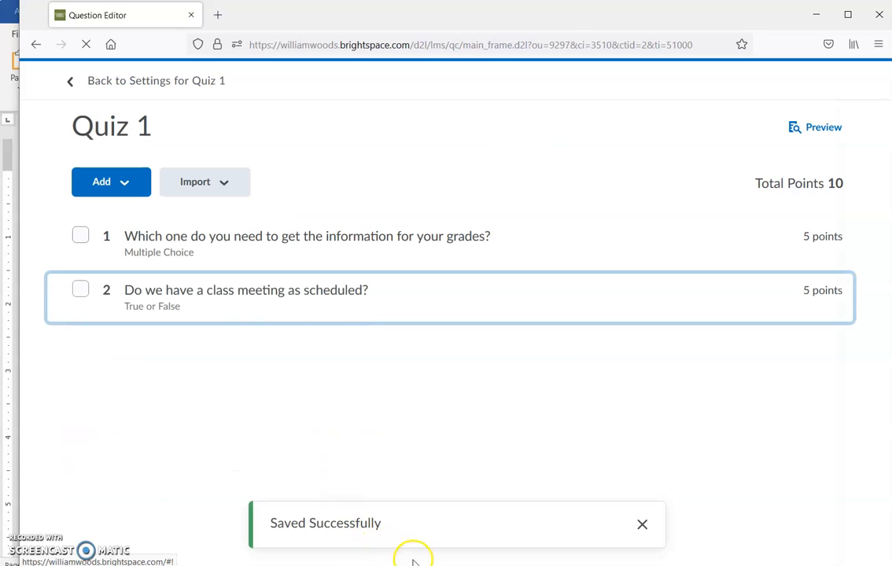
# - Add a new Multi-Select question to Quiz 1
pyautogui.click(123, 183)
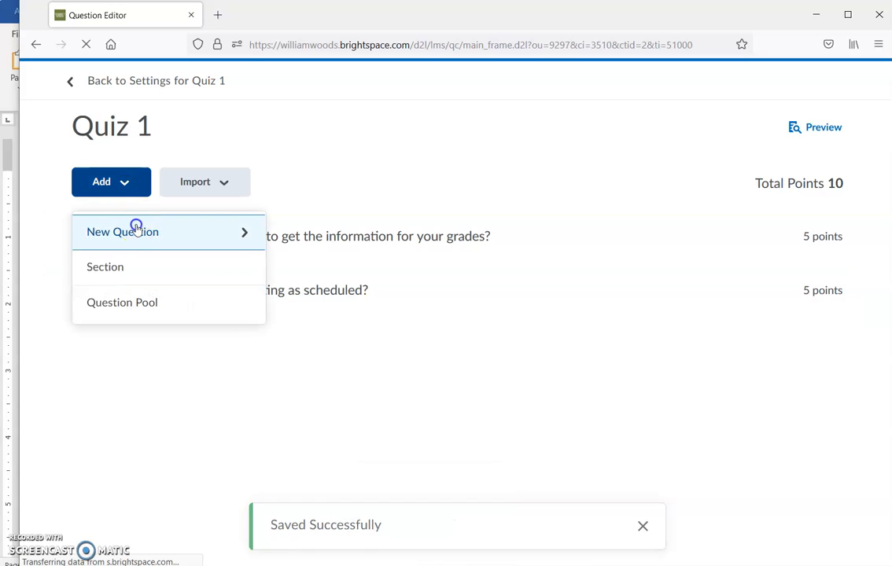
pyautogui.click(135, 230)
pyautogui.click(127, 336)
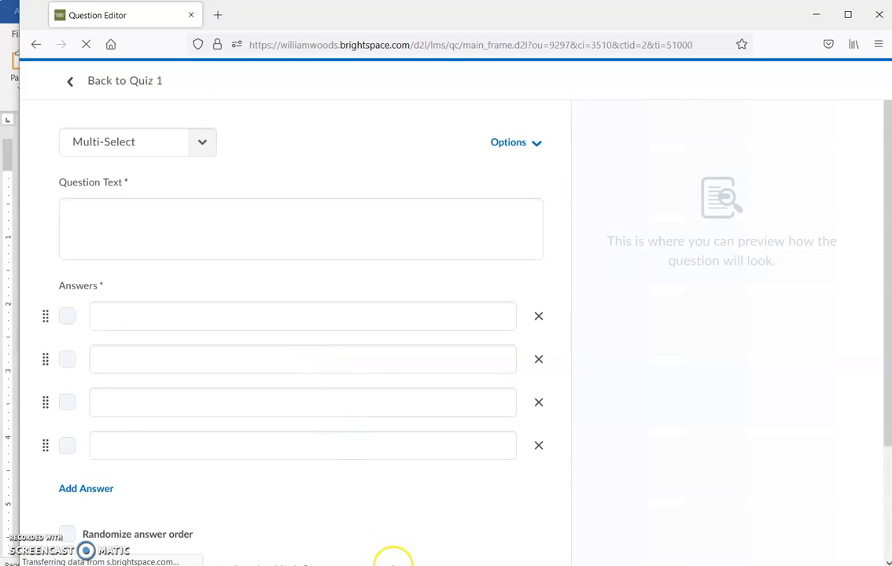
# - Switch to Word and copy question 6, "What is the video etiquette's four formats? (Pick four answers). (4 pts)"
pyautogui.hotkey('alt', 'Tab')
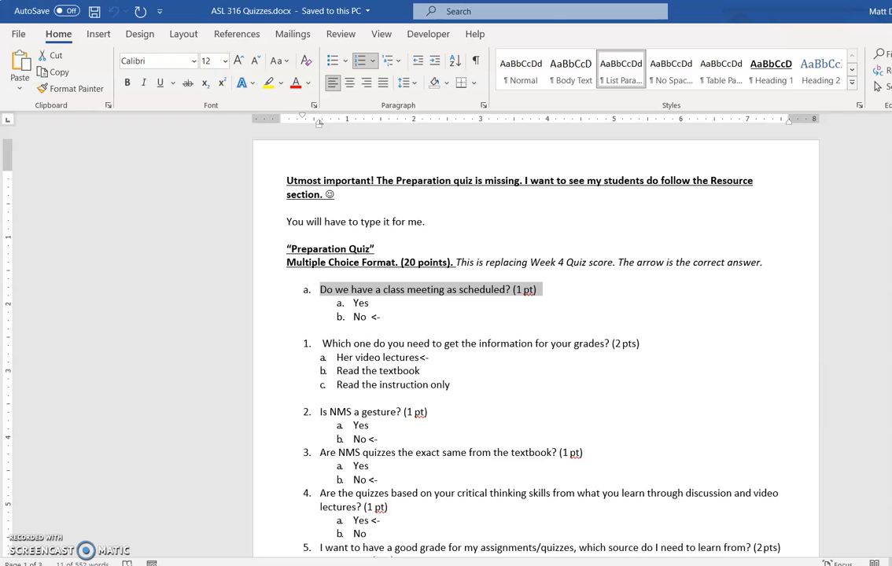
pyautogui.scroll(-3, 319, 123)
pyautogui.scroll(-4, 319, 123)
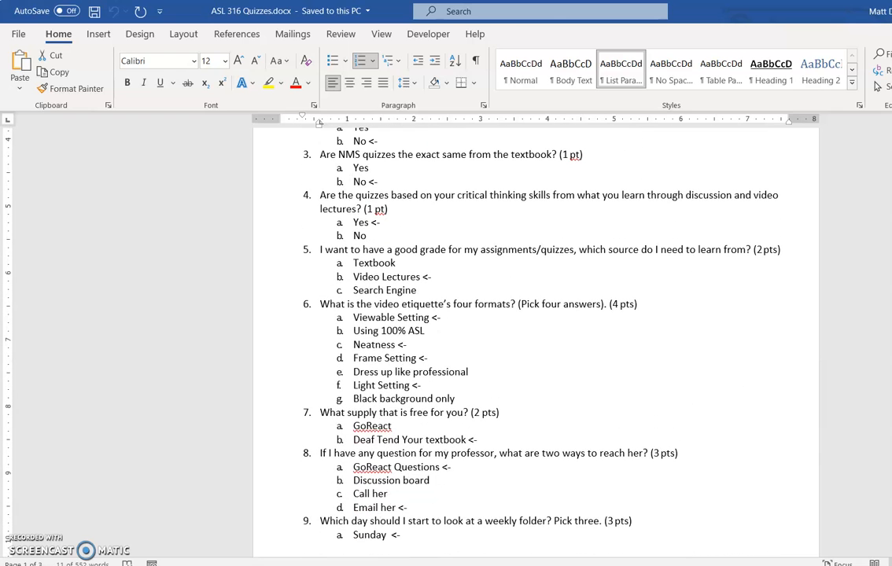
pyautogui.tripleClick(481, 305)
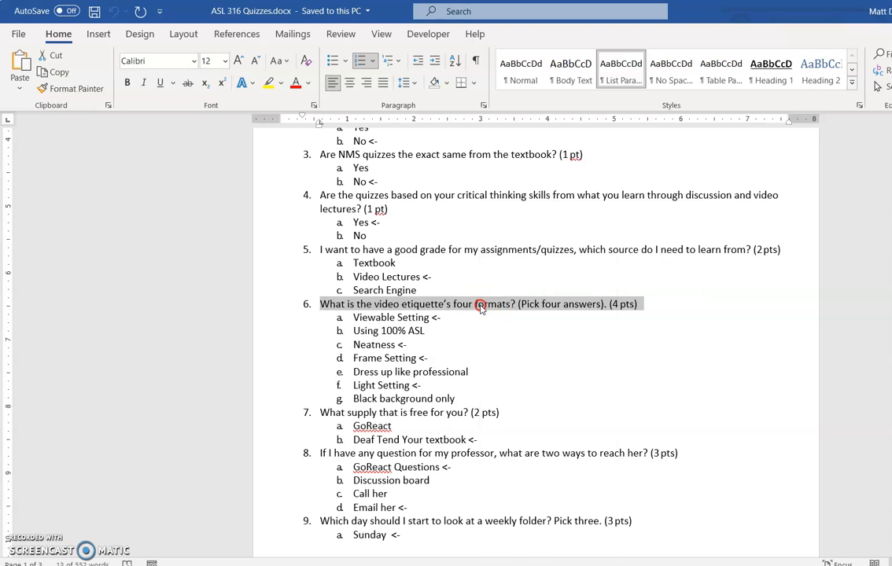
pyautogui.rightClick(481, 305)
pyautogui.click(518, 285)
# - Switch back to Firefox, paste the video etiquette question as the Multi-Select question text, and remove its list numbering
pyautogui.hotkey('alt', 'Tab')
pyautogui.click(185, 202)
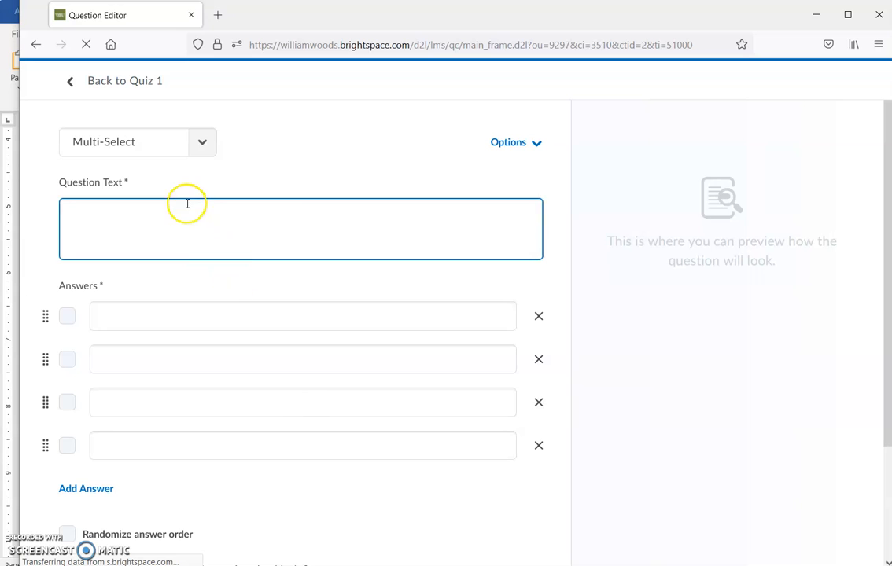
pyautogui.rightClick(186, 204)
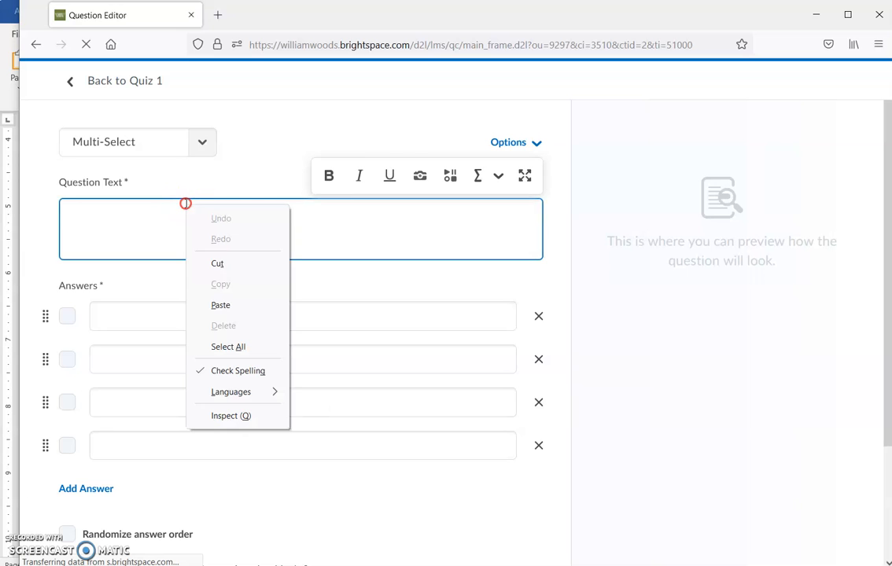
pyautogui.click(215, 304)
pyautogui.click(107, 212)
pyautogui.press('BackSpace')
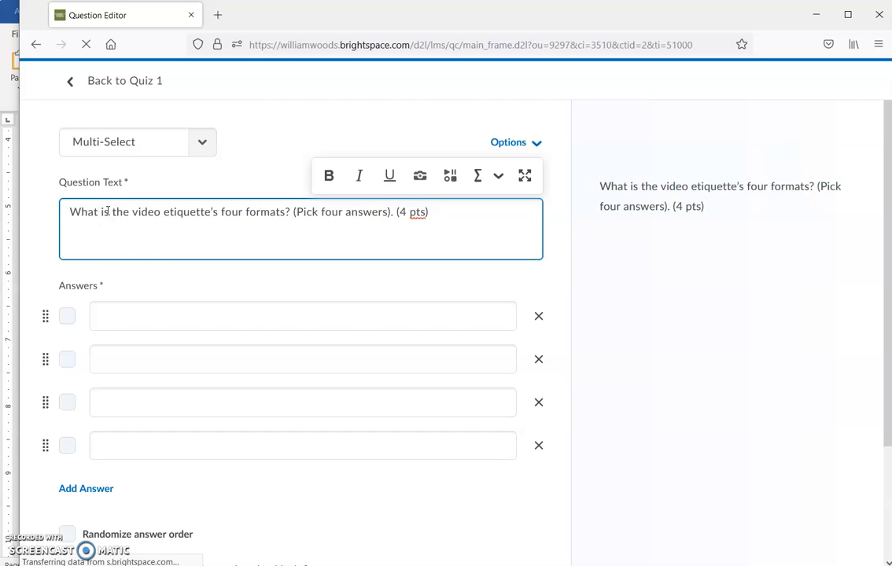
# - Enter the answers "Twister", "Checkers", "Parchesi" and "Rummy", and add a fifth answer, "Trouble"
pyautogui.click(155, 308)
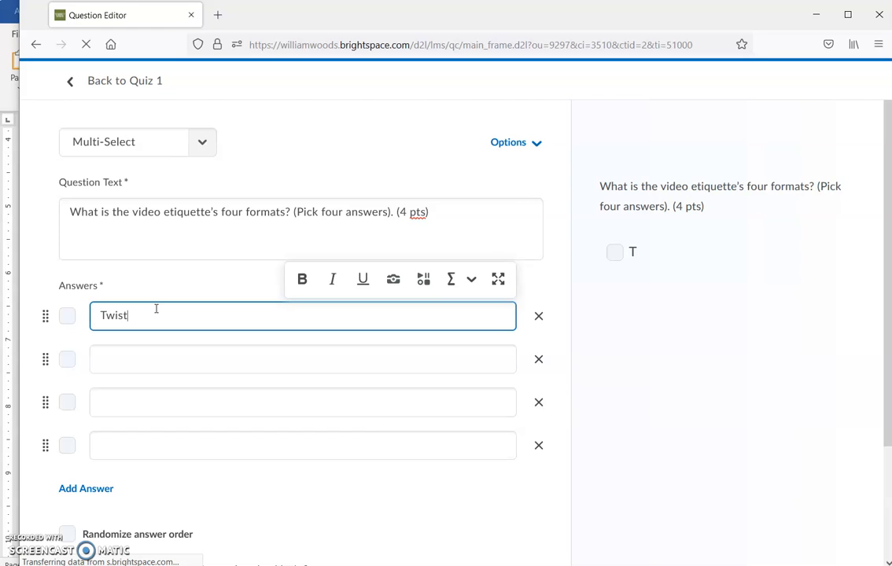
pyautogui.click(167, 355)
pyautogui.write('Checkers')
pyautogui.click(173, 402)
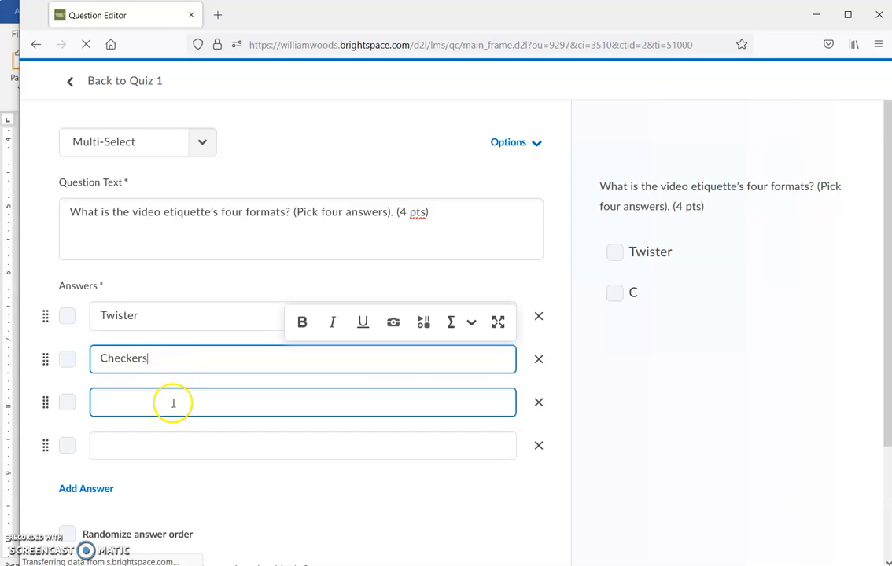
pyautogui.write('Parchesi')
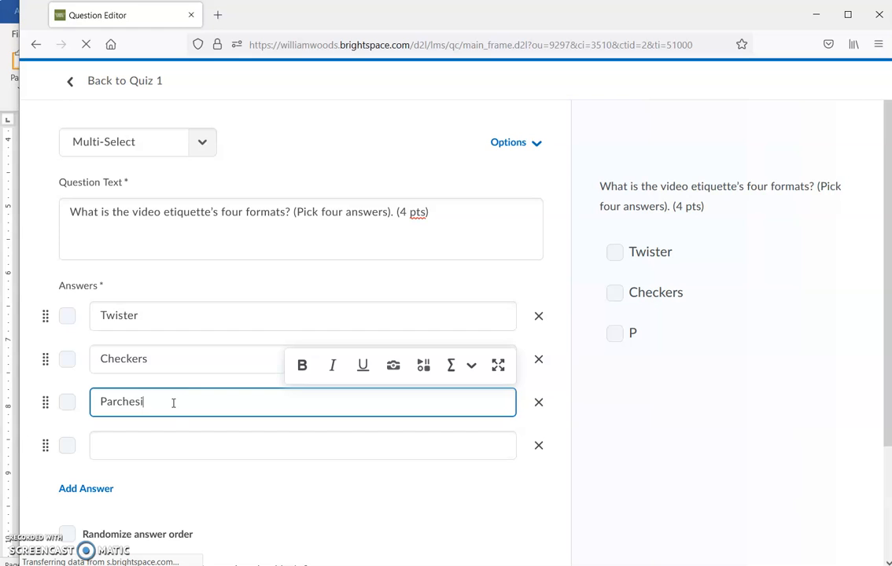
pyautogui.click(173, 444)
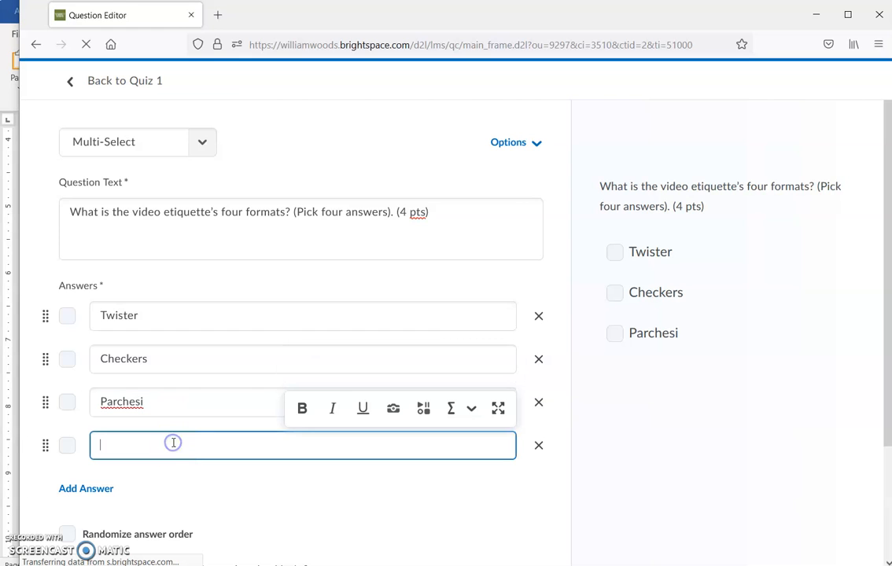
pyautogui.click(87, 489)
pyautogui.click(119, 486)
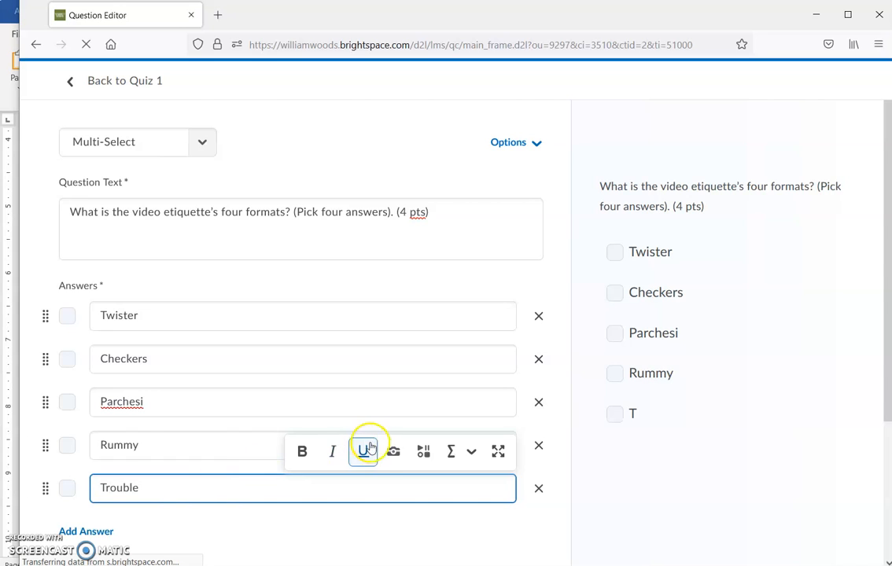
# - In the question text, change "Pick four answers" to "Pick two answers" and remove "(4 pts)"
pyautogui.click(343, 212)
pyautogui.press('BackSpace')
pyautogui.press('BackSpace')
pyautogui.press('BackSpace')
pyautogui.press('BackSpace')
pyautogui.press('BackSpace')
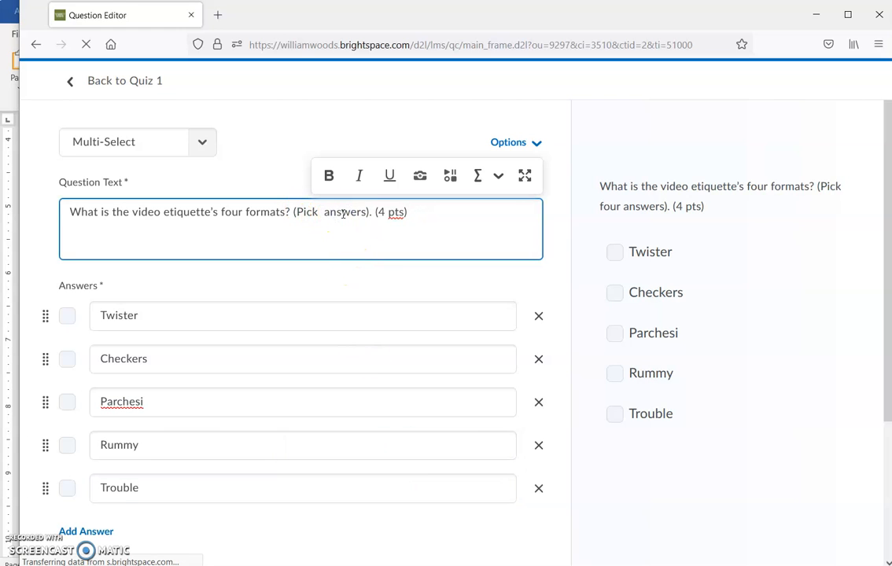
pyautogui.write('two')
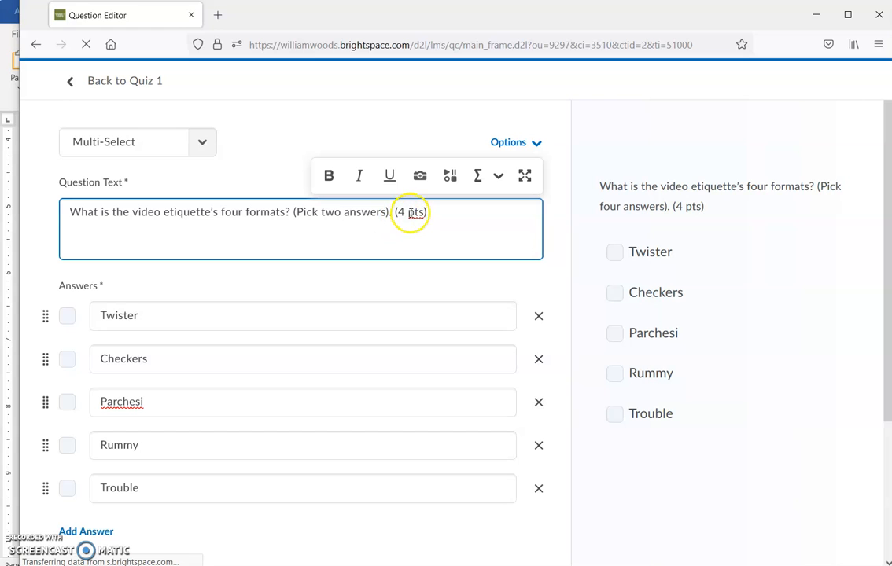
pyautogui.click(439, 219)
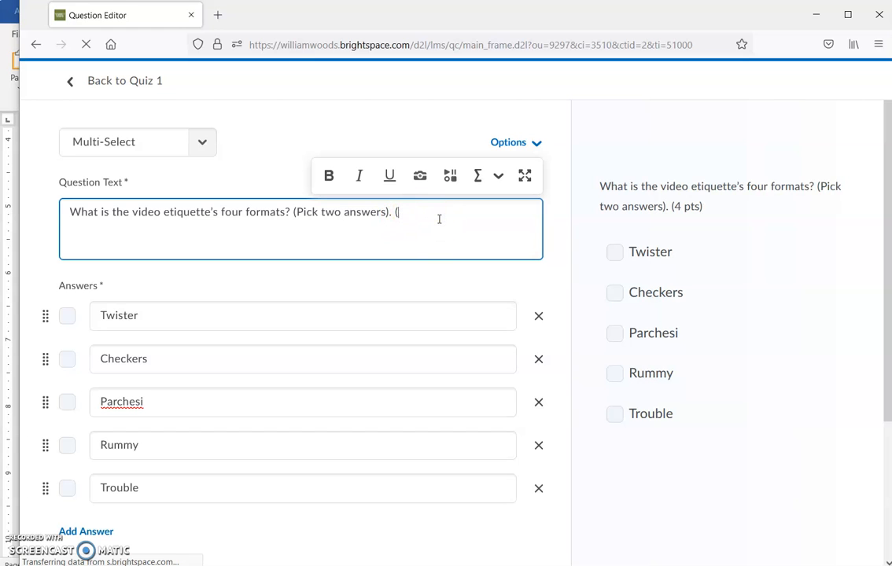
pyautogui.click(328, 234)
# - Mark "Checkers" and "Trouble" as the correct answers
pyautogui.click(67, 360)
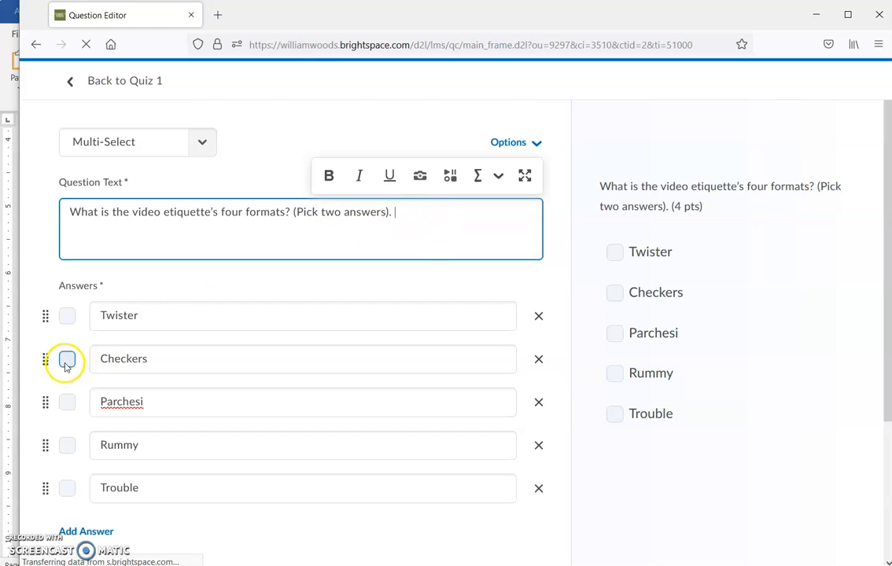
pyautogui.click(67, 488)
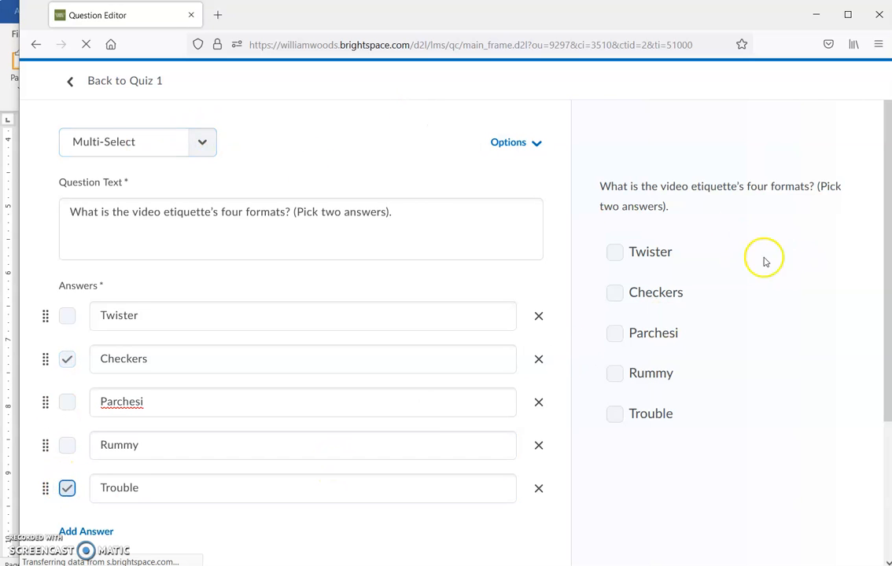
# - Set the Multi-Select question to 5 points, keep the "All or Nothing" grading method, and save the question
pyautogui.scroll(-5, 885, 220)
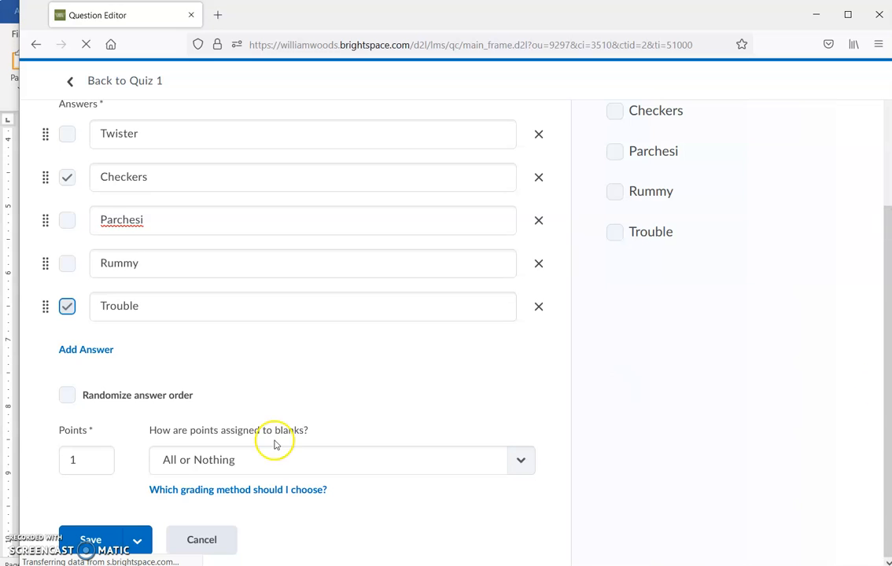
pyautogui.click(63, 461)
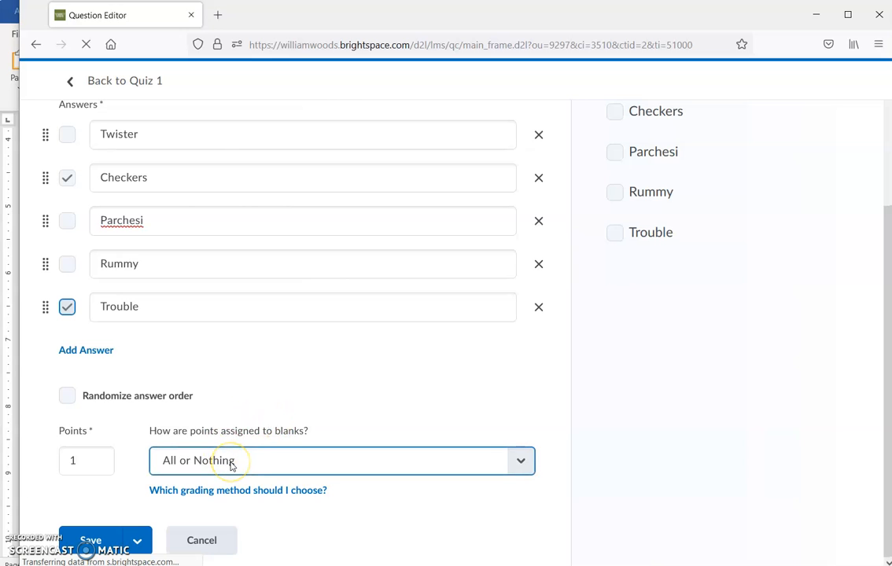
pyautogui.doubleClick(112, 463)
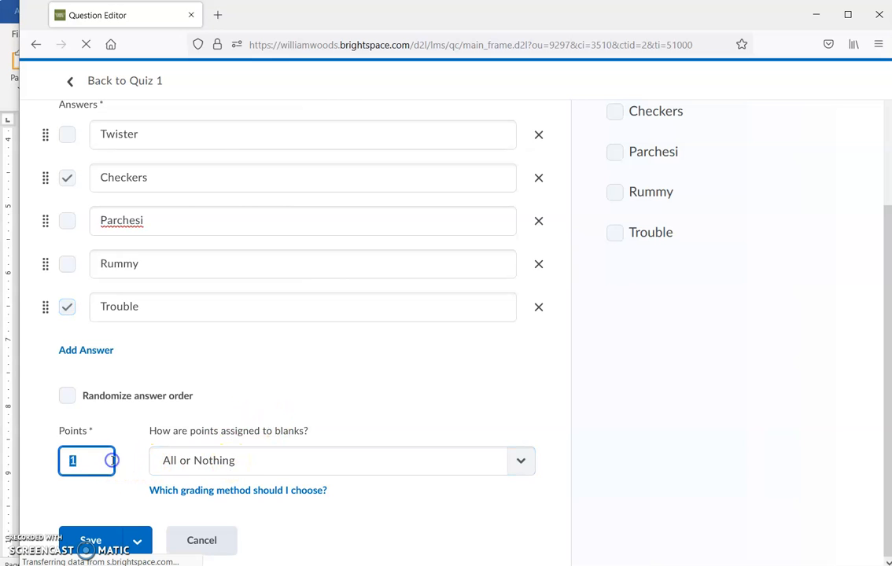
pyautogui.click(208, 461)
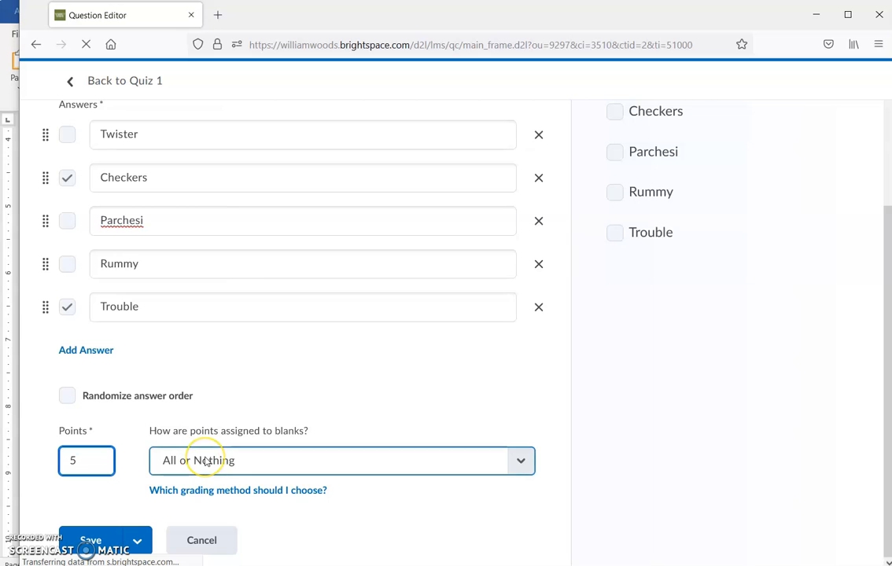
pyautogui.click(206, 462)
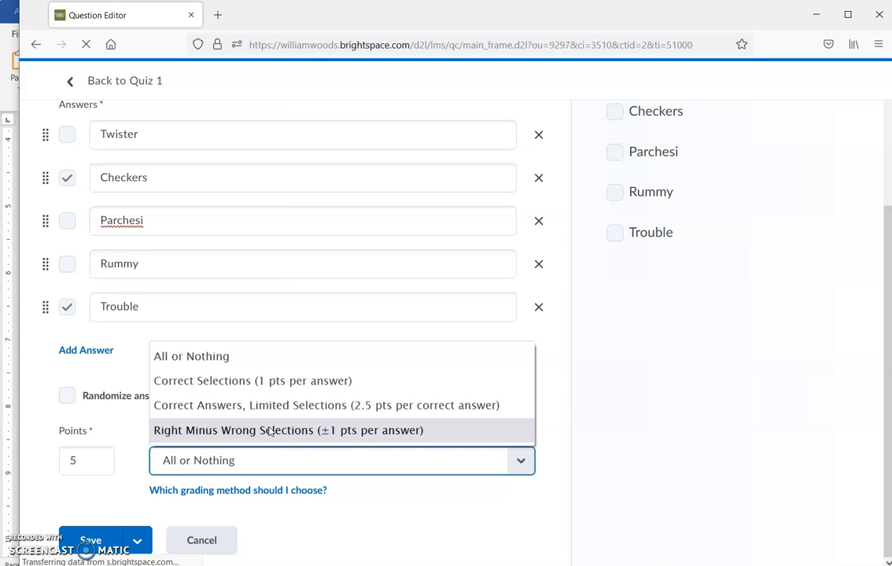
pyautogui.click(225, 469)
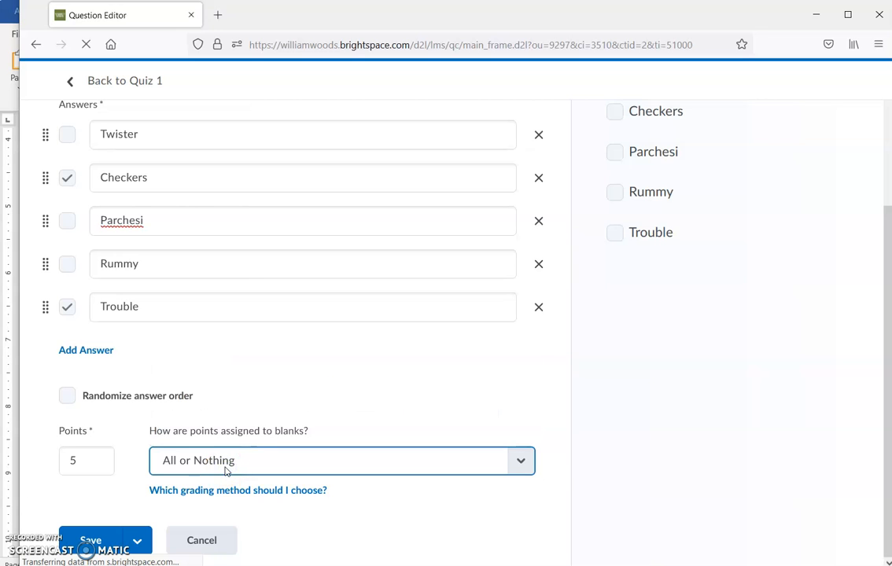
pyautogui.click(81, 538)
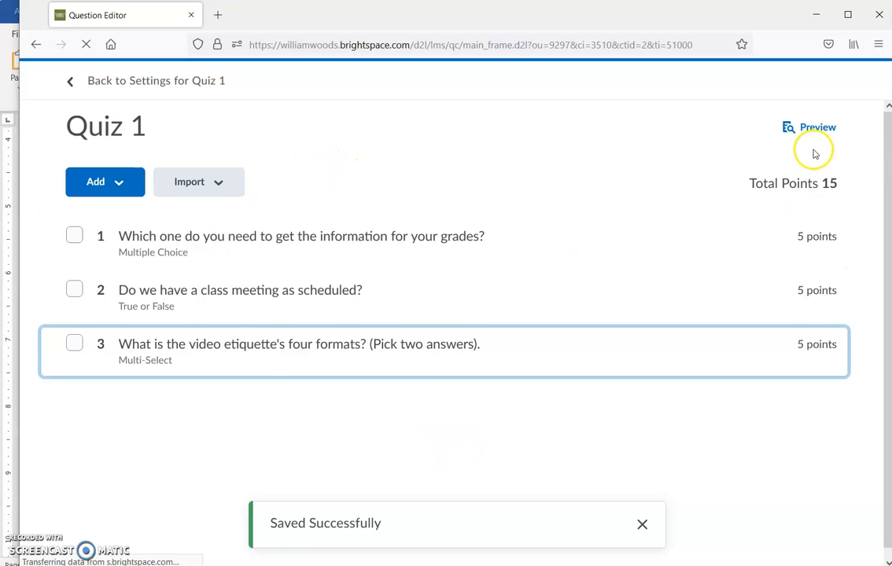
# - Back in the Quiz 1 settings, enter the description "This is a quiz on chapters 5 and 6." and turn the description on
pyautogui.moveTo(886, 146); pyautogui.dragTo(887, 221)
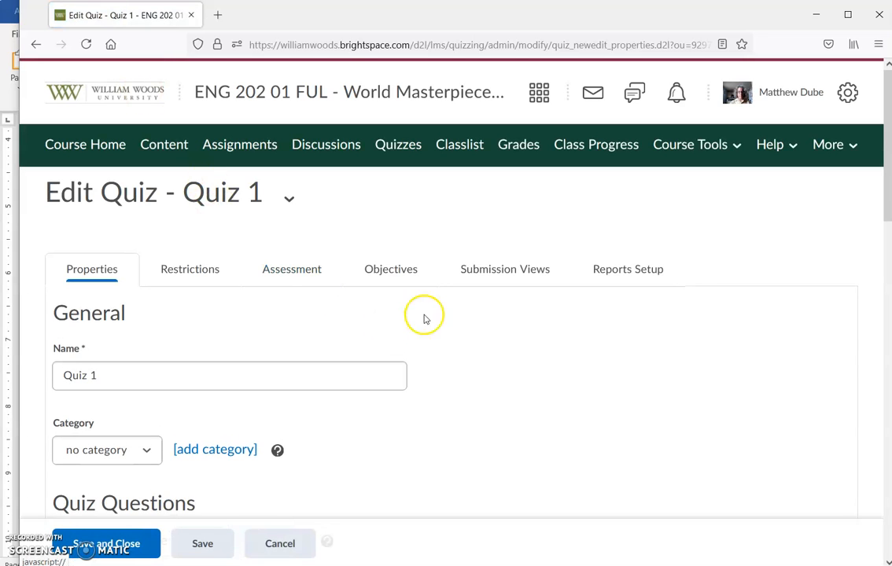
pyautogui.moveTo(886, 163); pyautogui.dragTo(888, 266)
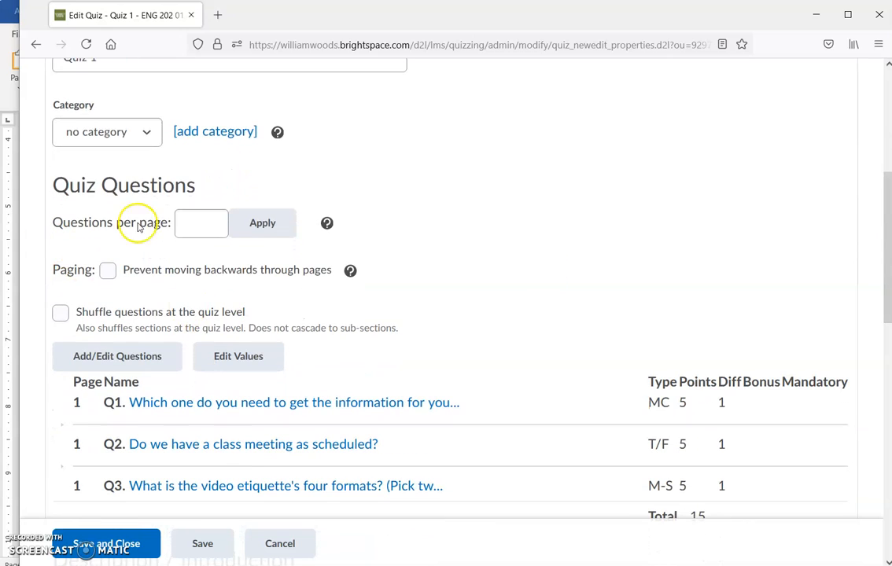
pyautogui.click(202, 222)
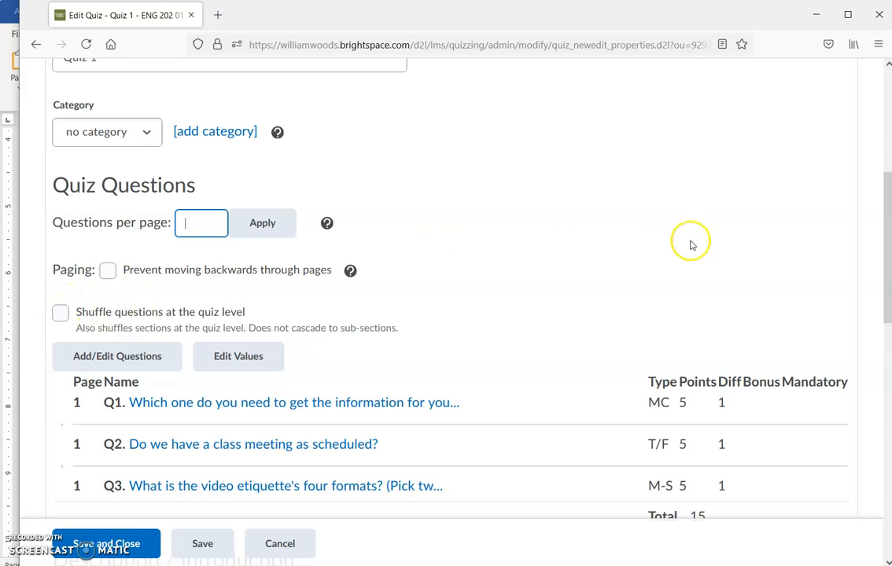
pyautogui.moveTo(886, 222); pyautogui.dragTo(888, 330)
pyautogui.click(592, 422)
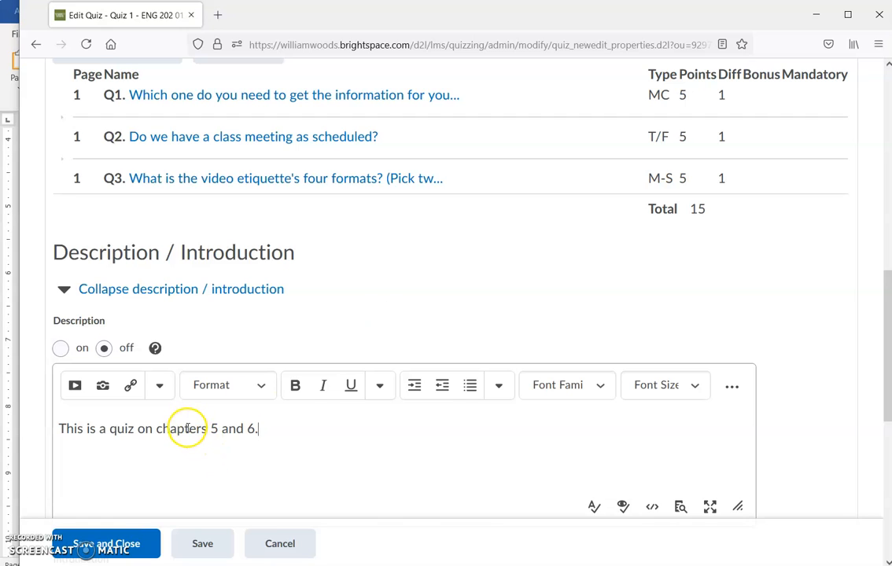
pyautogui.click(60, 348)
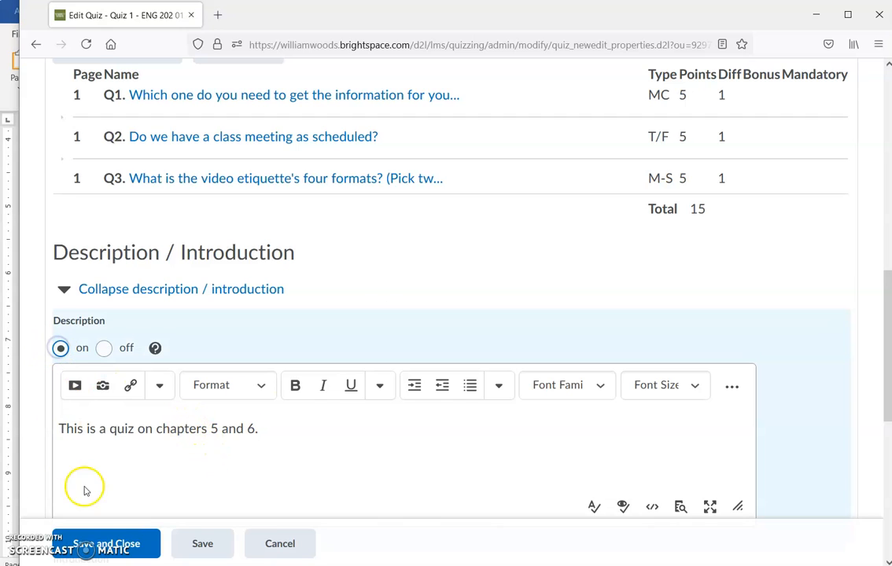
# - Save and close the Quiz 1 settings, and make the quiz visible to users
pyautogui.click(110, 543)
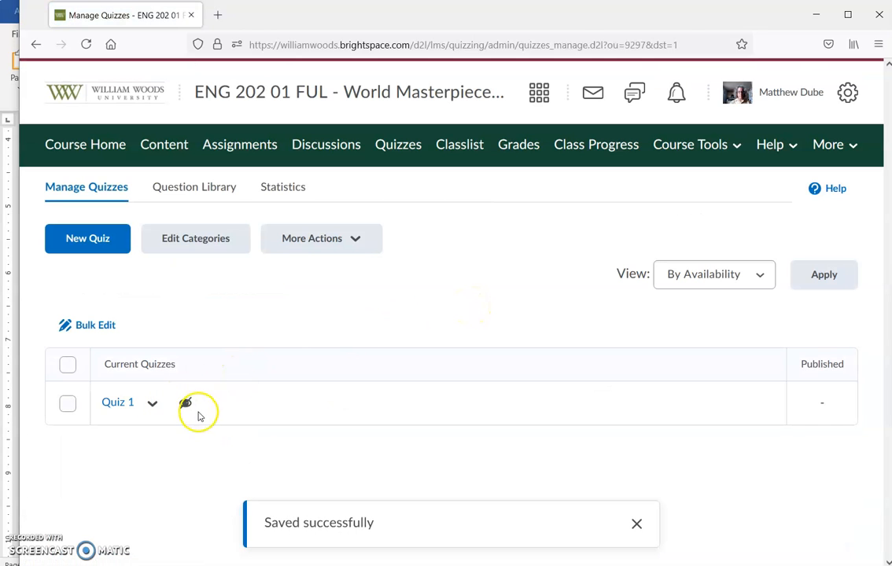
pyautogui.click(153, 404)
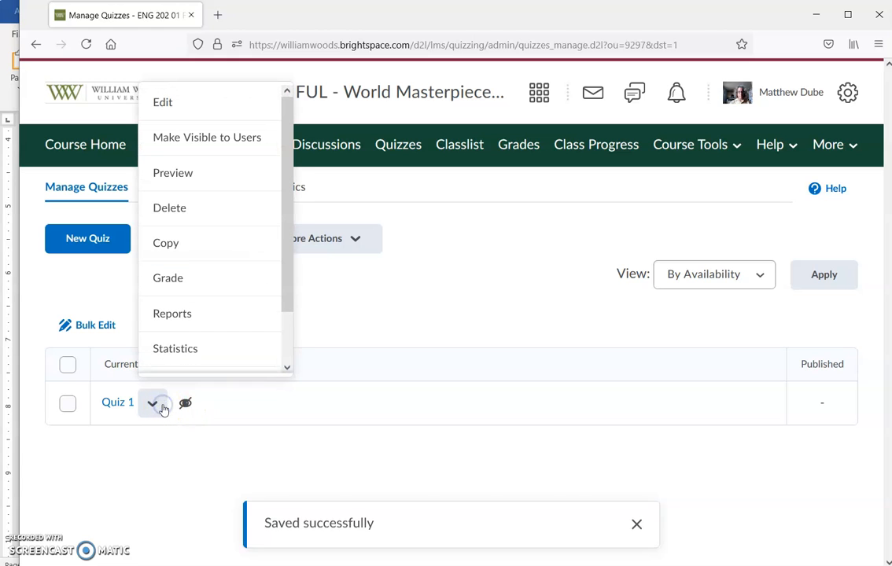
pyautogui.click(213, 149)
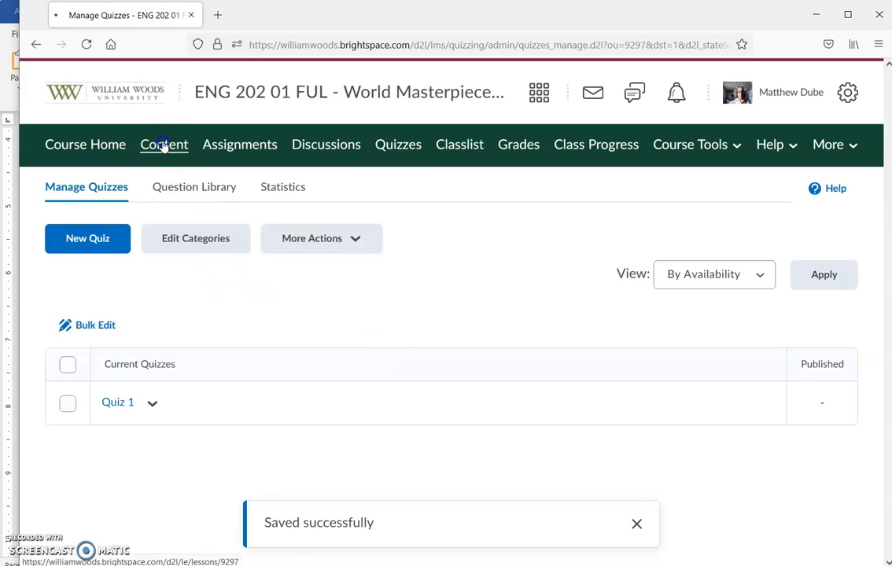
# - In the course content, add the existing Quiz 1 to Unit 1 under Coursework and make it visible to students
pyautogui.click(163, 146)
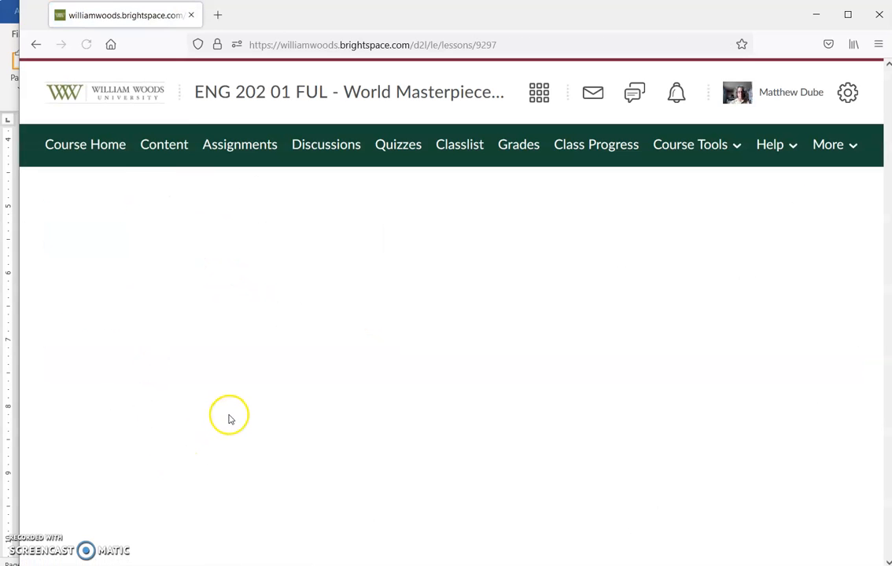
pyautogui.click(169, 485)
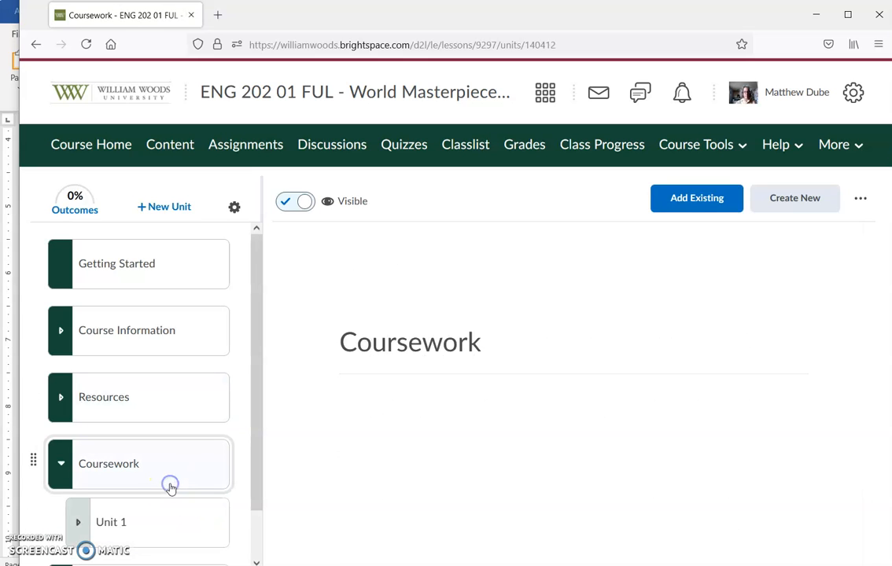
pyautogui.click(174, 525)
pyautogui.click(696, 207)
pyautogui.click(384, 294)
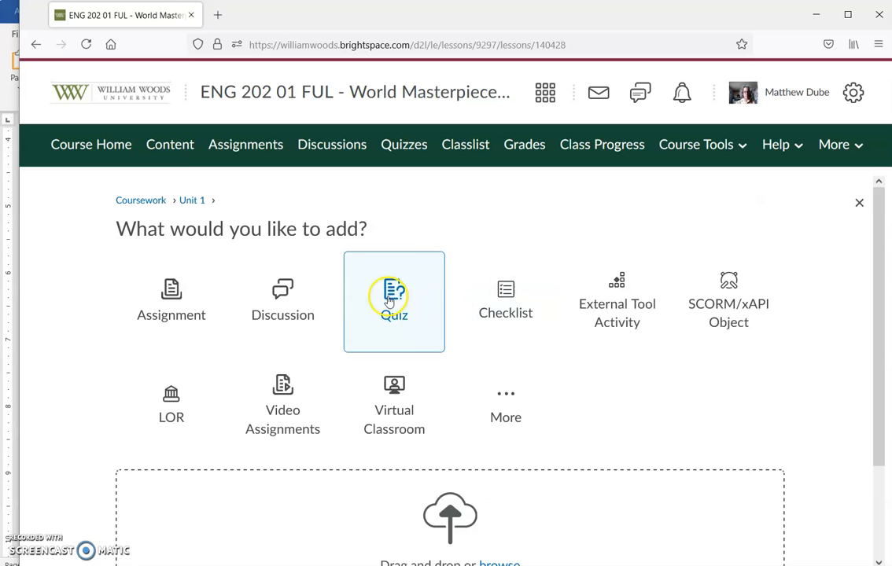
pyautogui.click(338, 224)
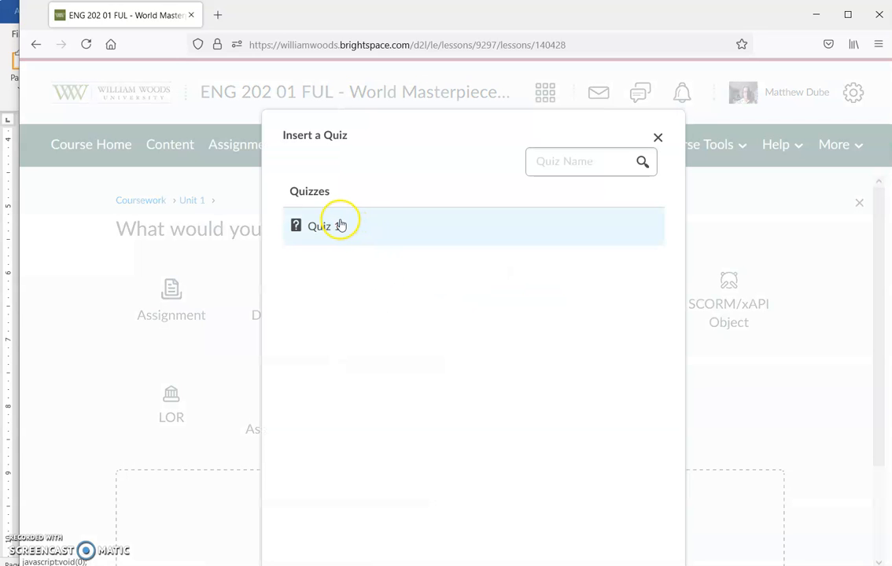
pyautogui.click(295, 207)
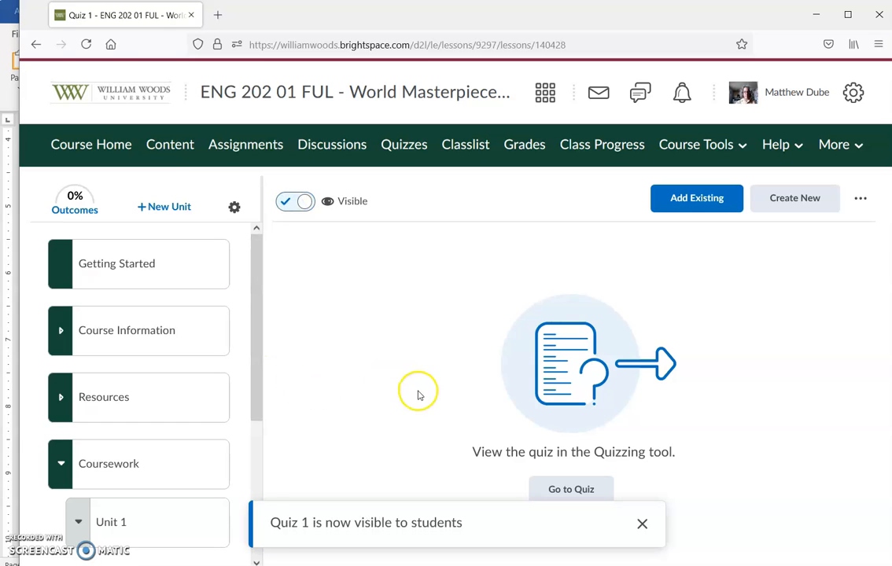